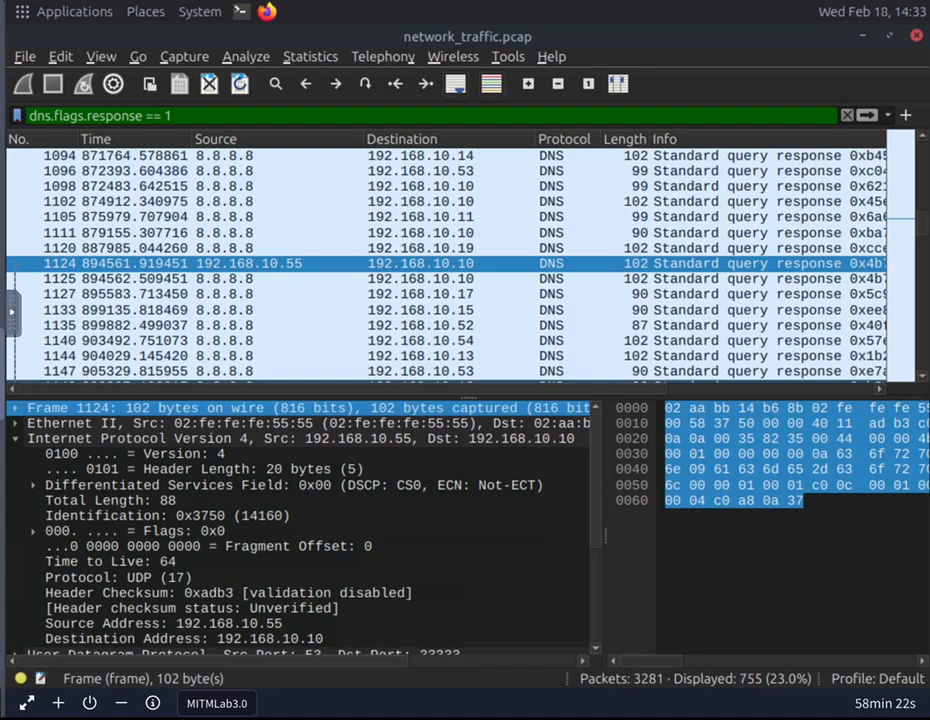
- Replace the current display filter with tls.handshake.type == 1
click(845, 116)
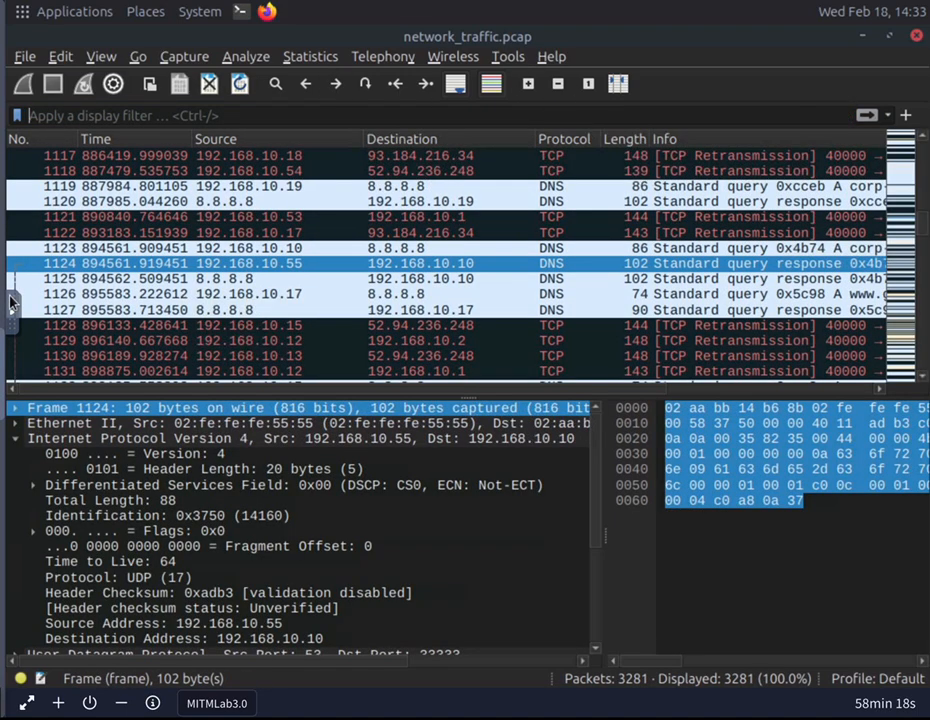
click(115, 117)
text(tls)
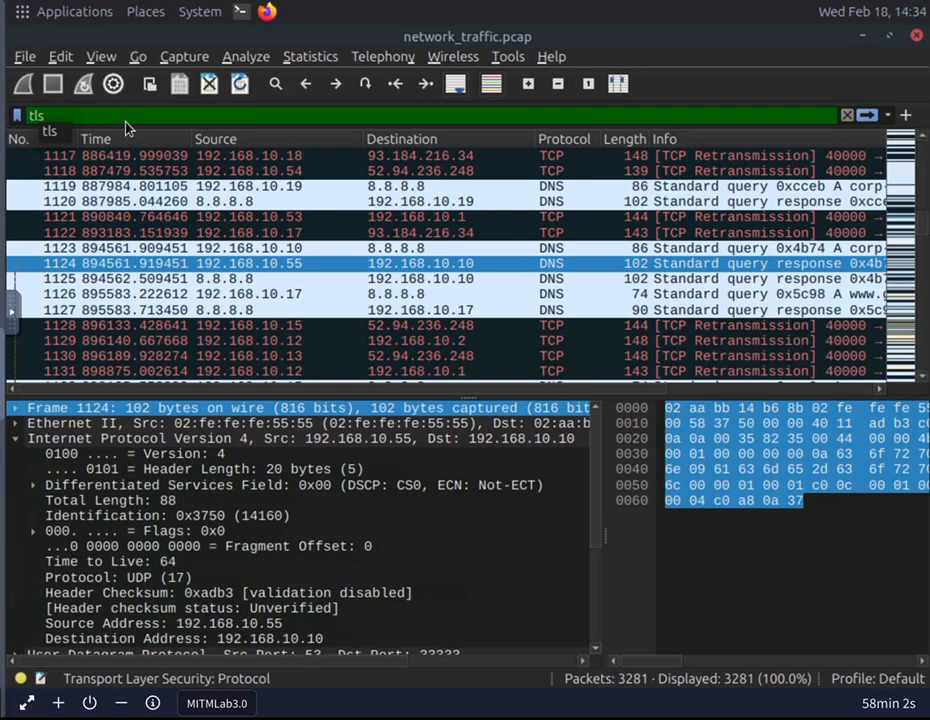
text(.hand)
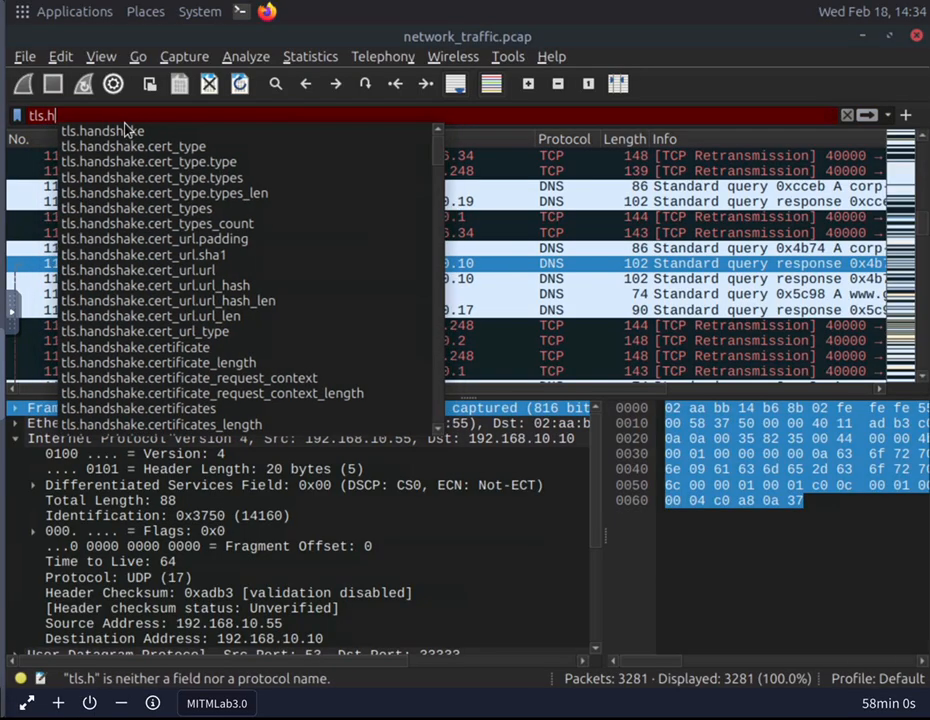
click(156, 134)
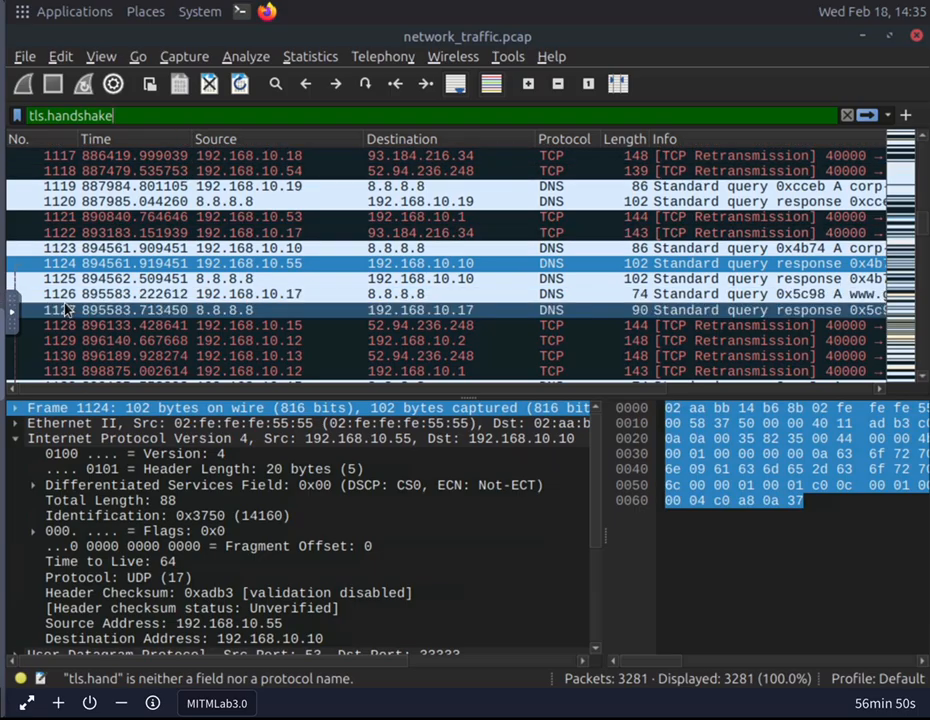
text(.type)
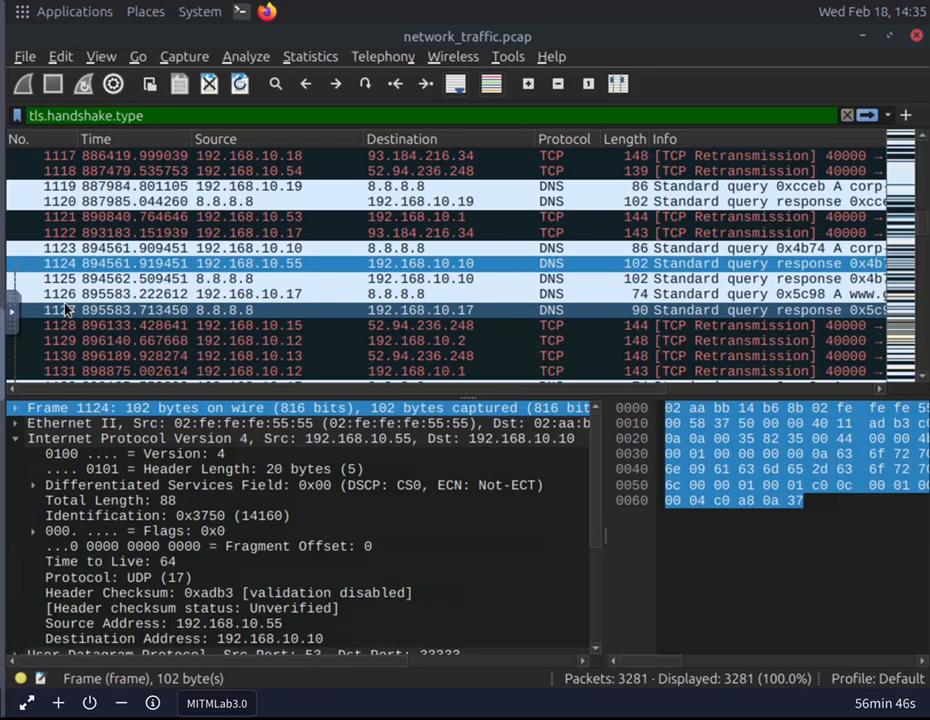
text( ==)
key(BackSpace)
key(BackSpace)
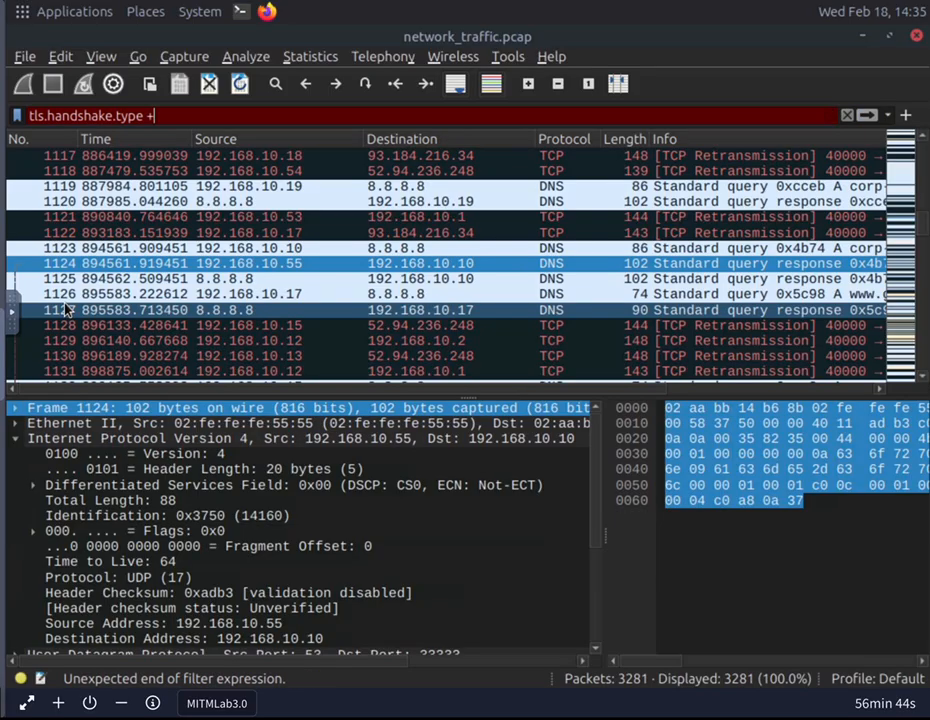
text(== 1)
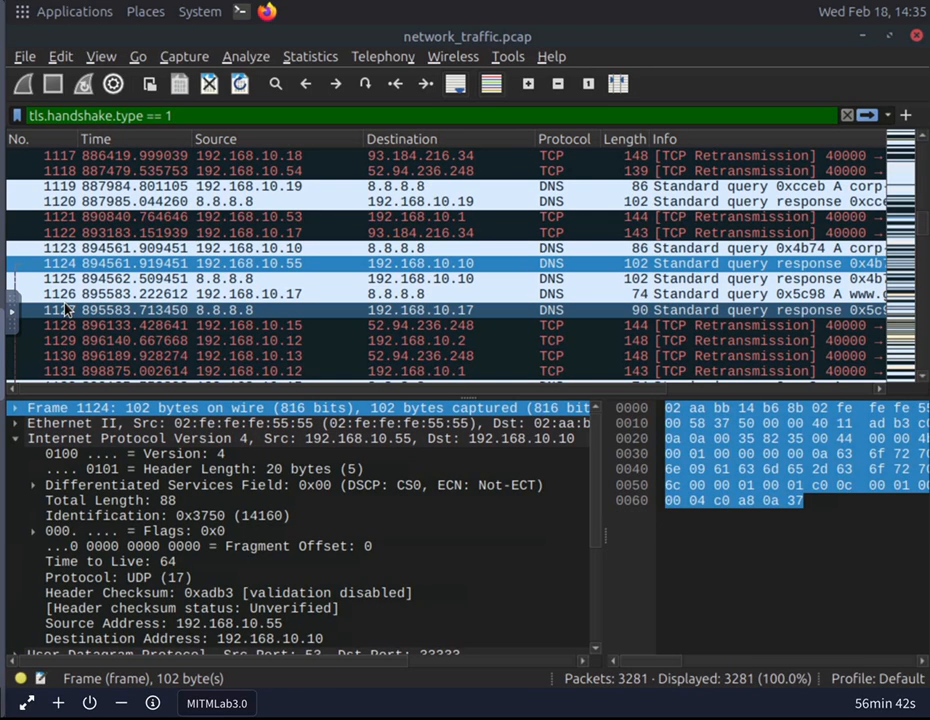
- Extend the display filter with the additional condition && tls.handshake.extensions_server_name
text( &&)
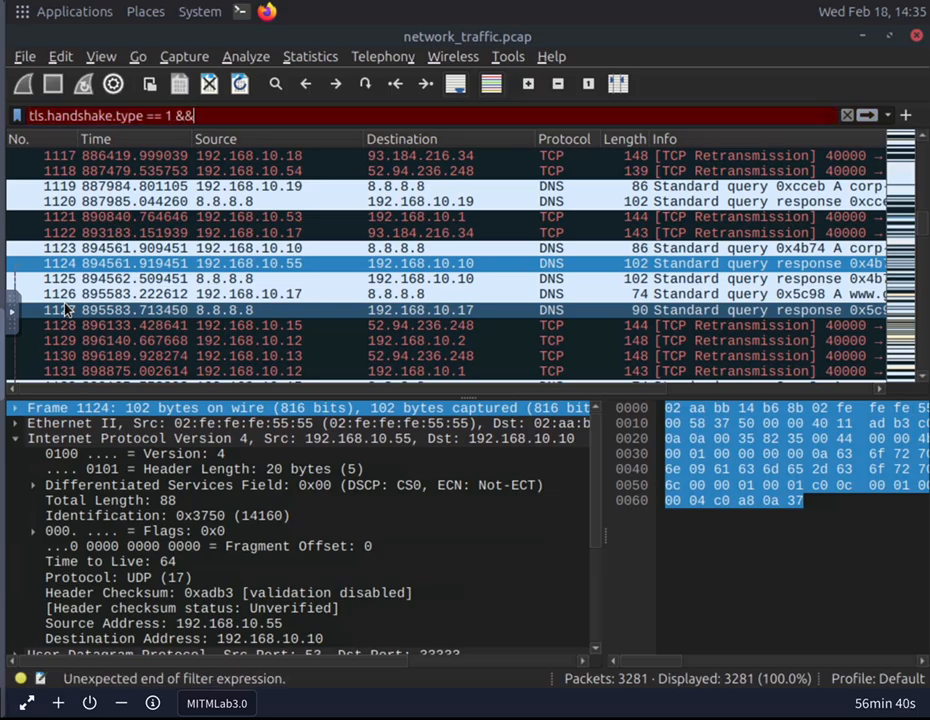
text( tls.)
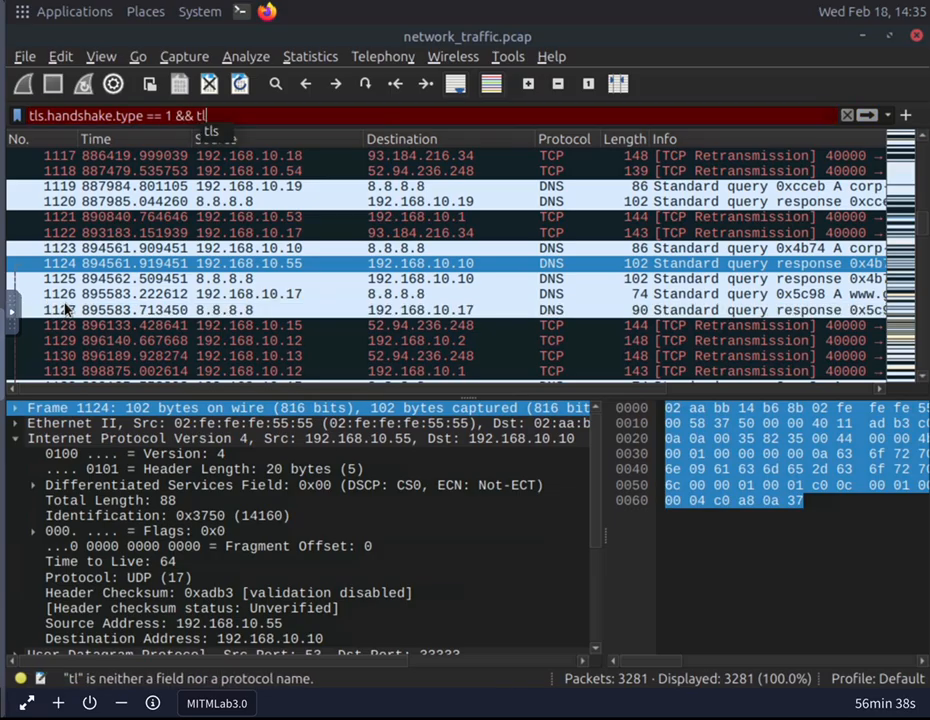
text(han)
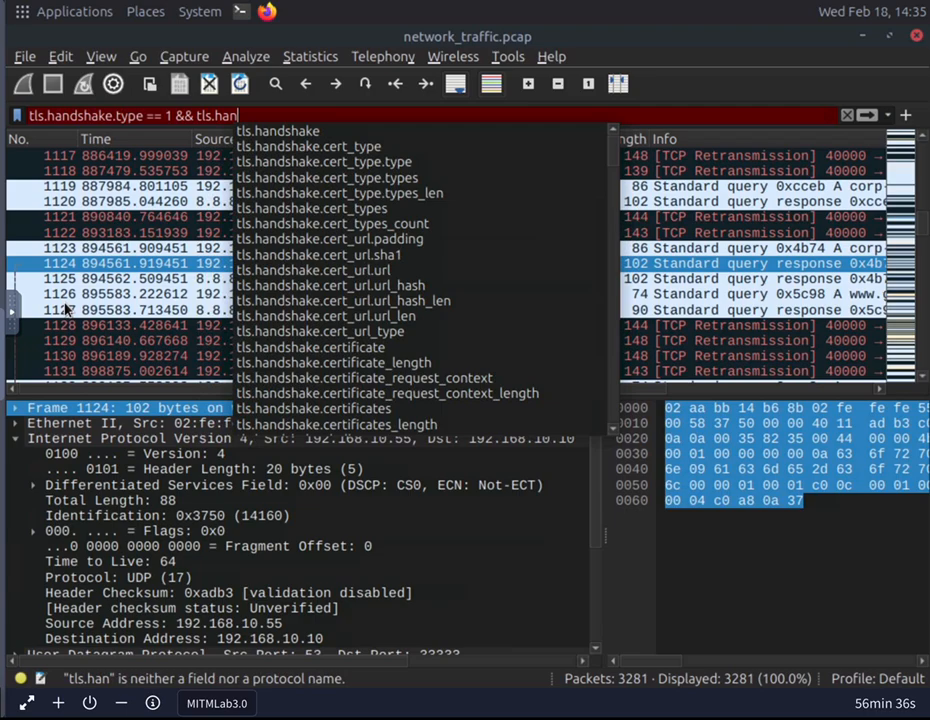
click(273, 132)
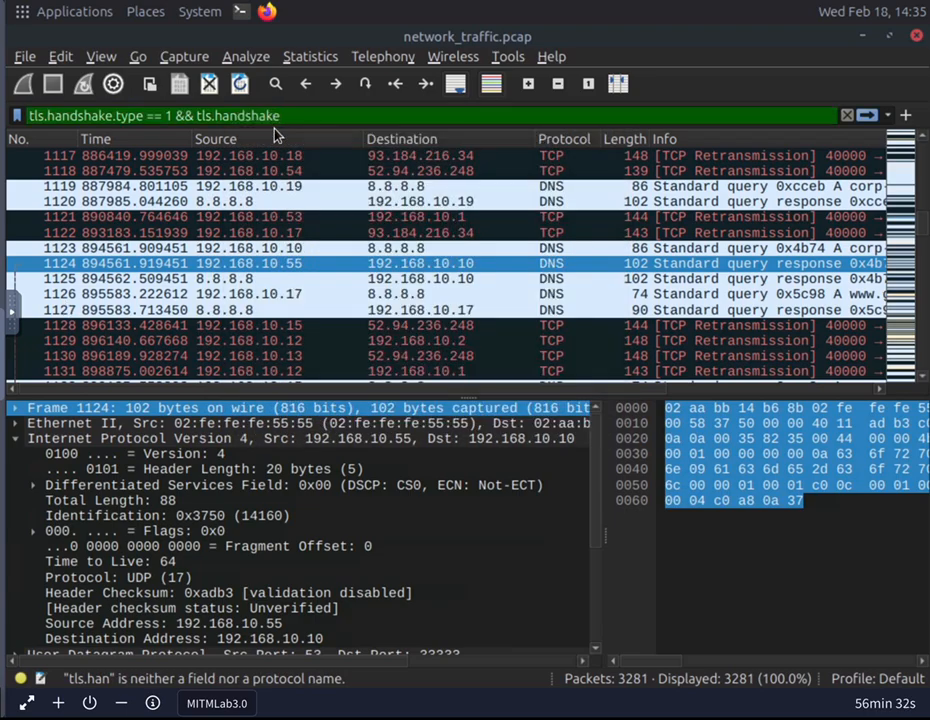
text(.ex)
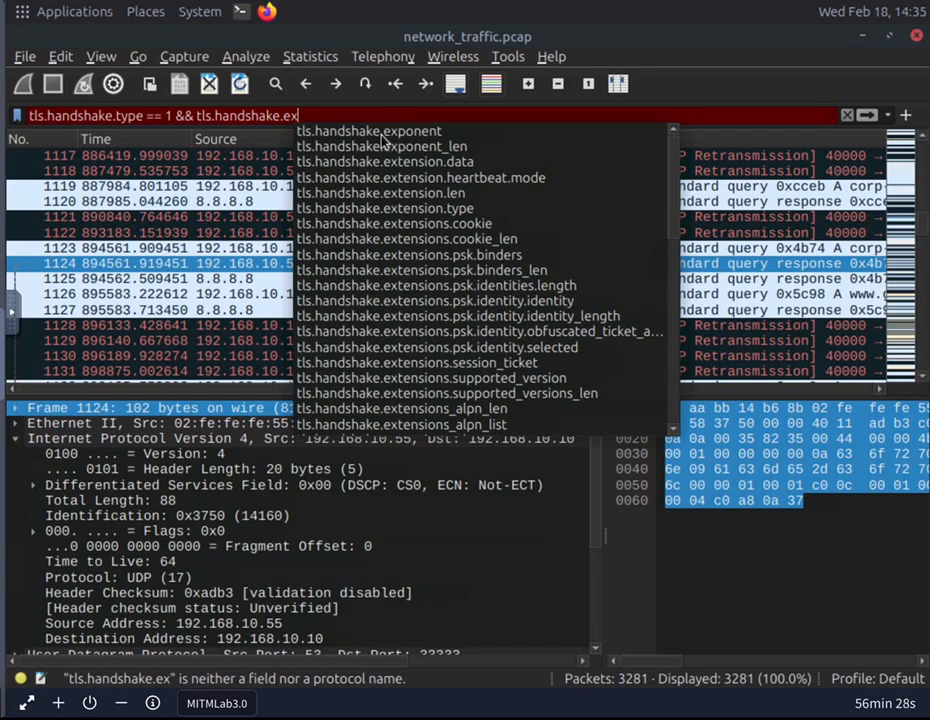
text(ten)
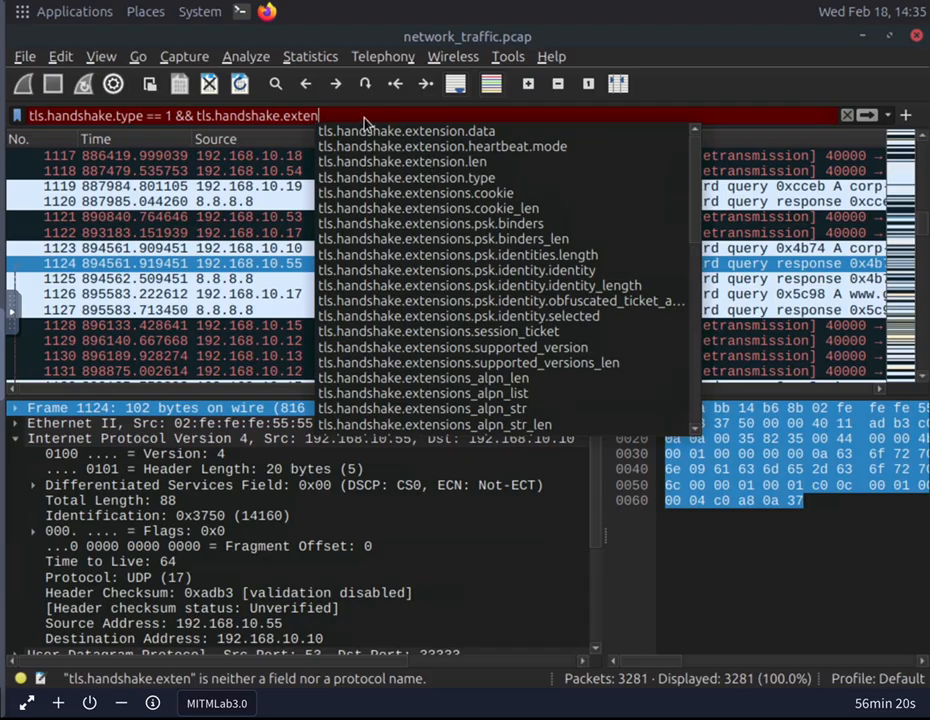
text(sion)
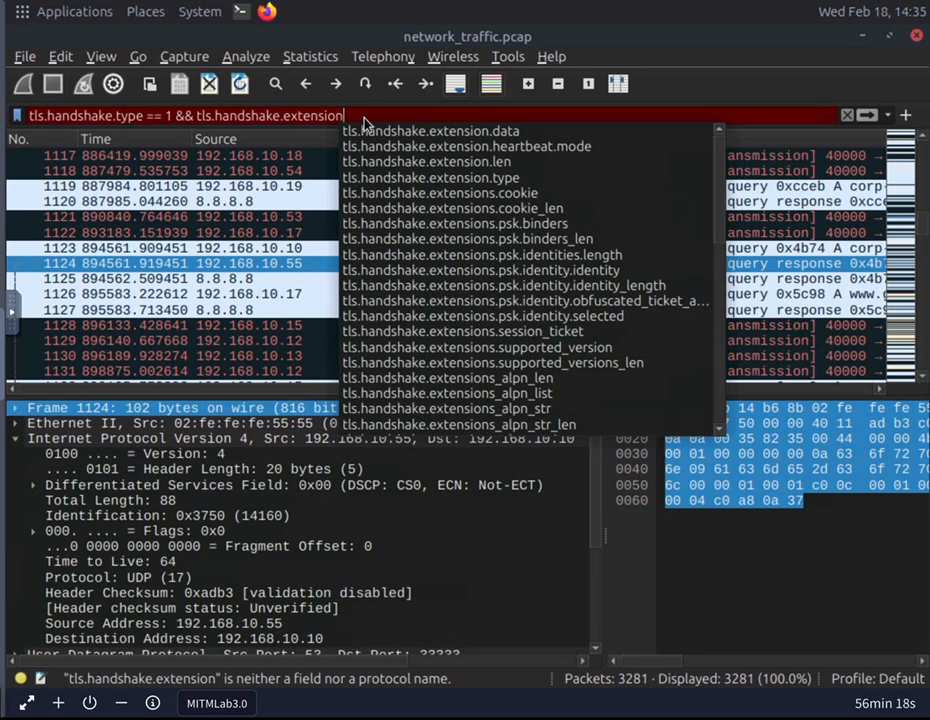
text(_sw)
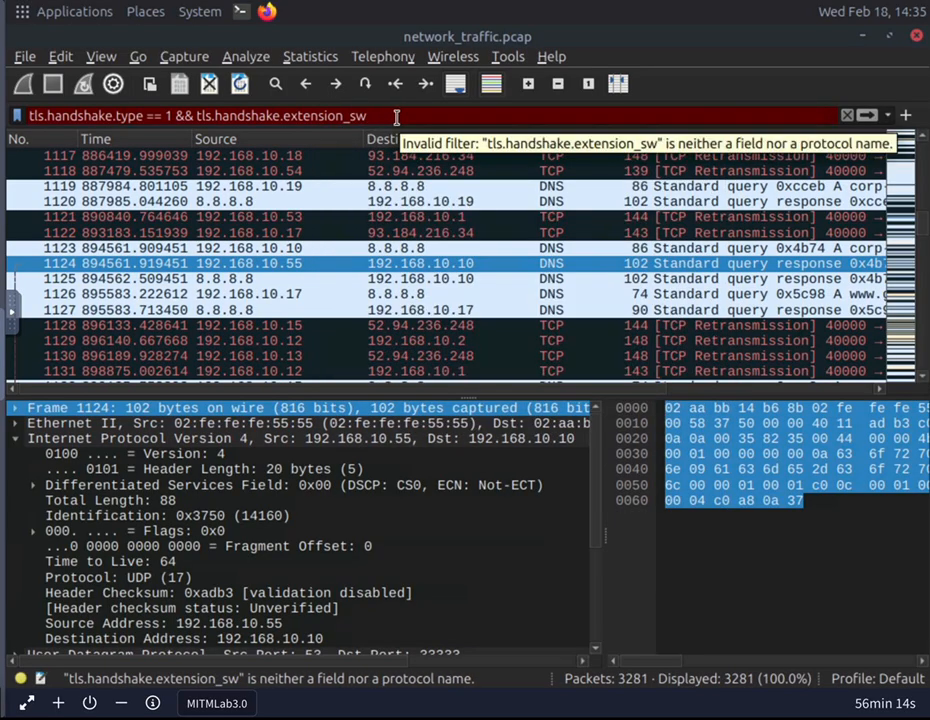
key(BackSpace)
key(BackSpace)
key(BackSpace)
key(BackSpace)
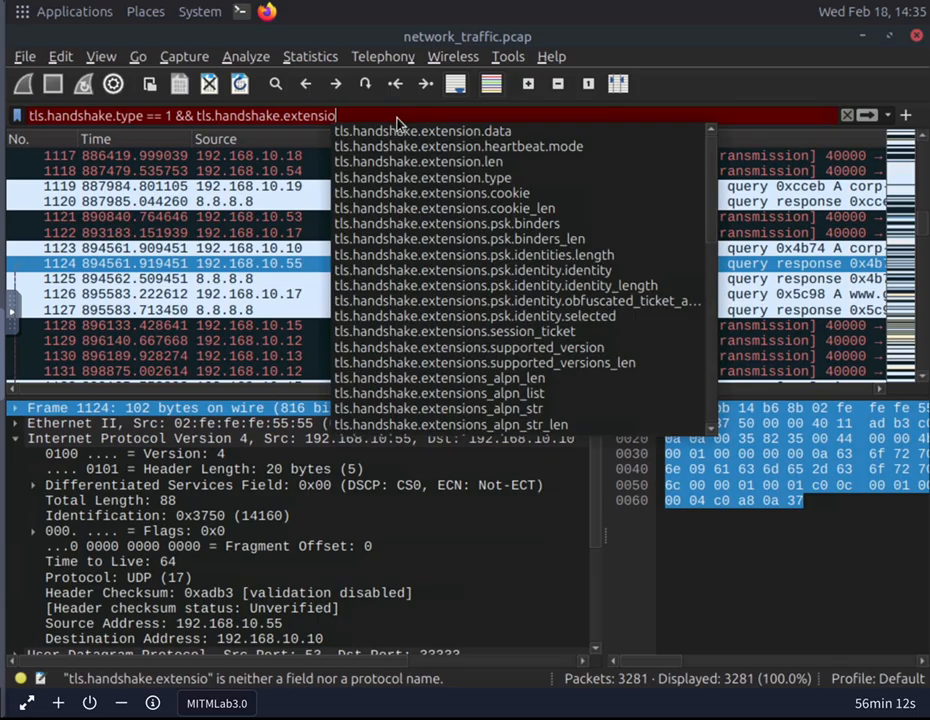
text(ns)
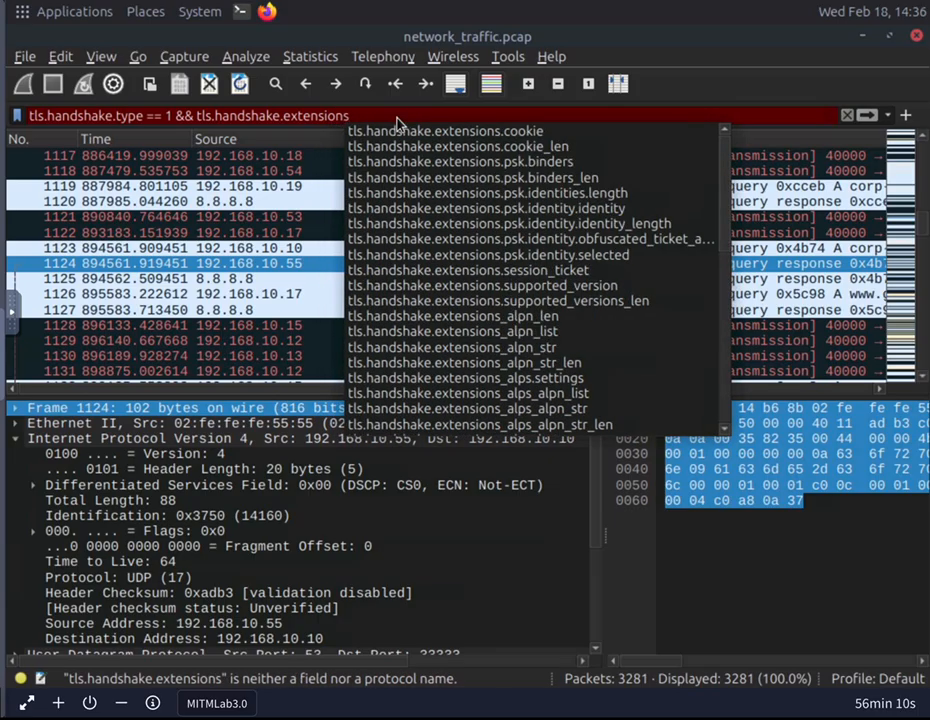
text(_)
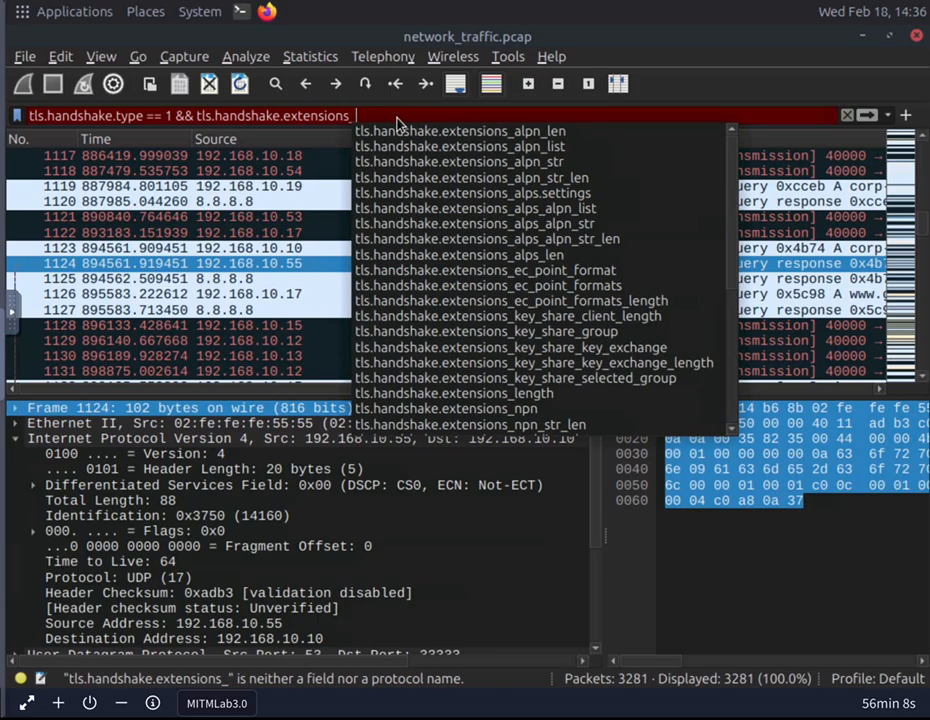
text(s)
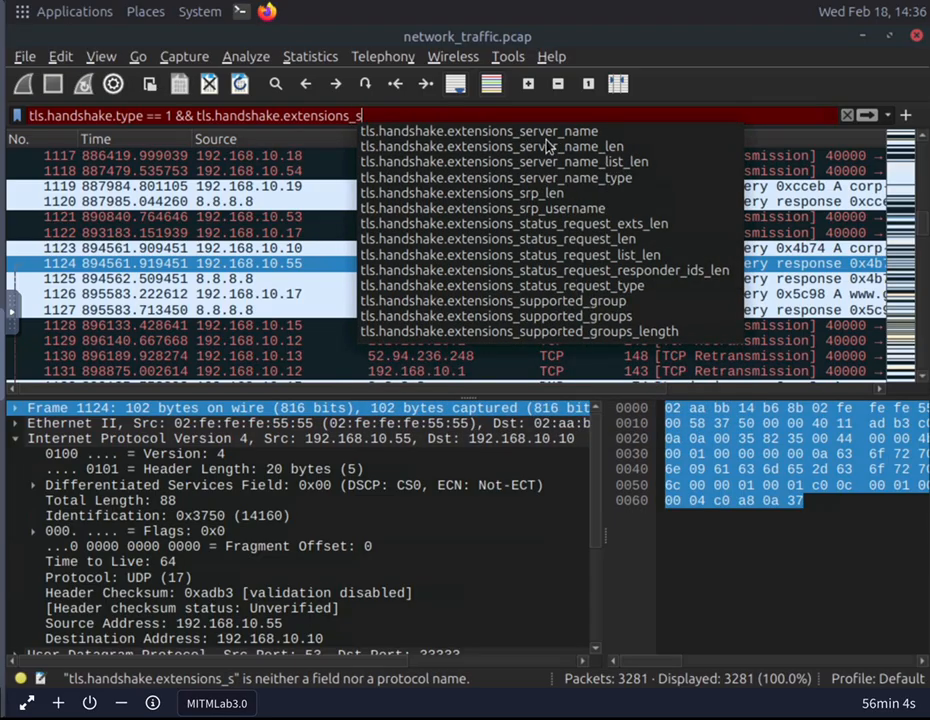
click(421, 133)
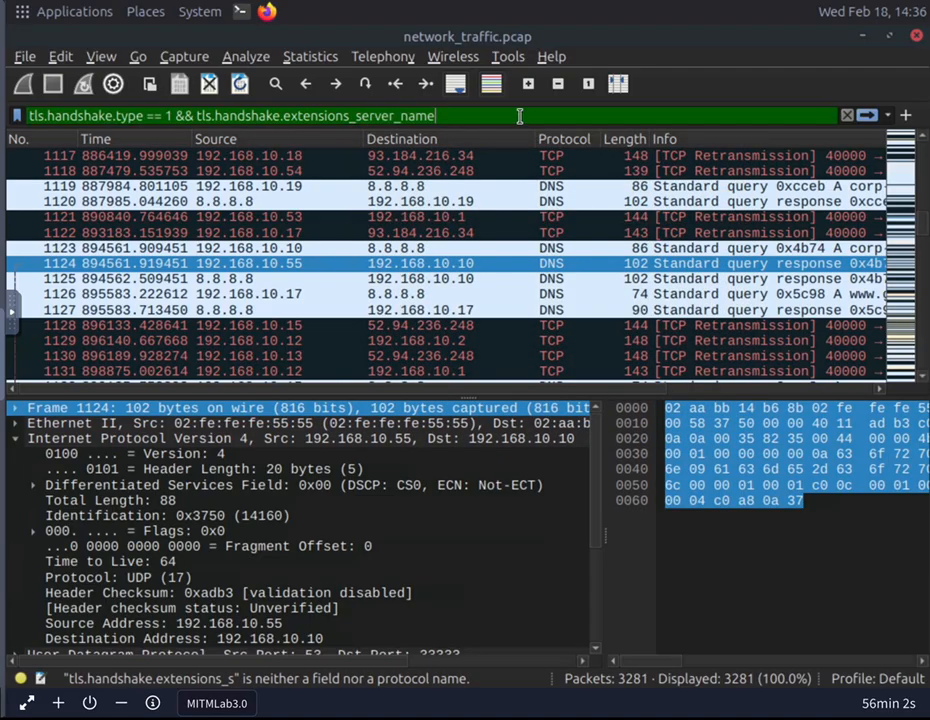
- Require the TLS server name to equal "corp-login.acme-corp.local" and apply the display filter
text(==)
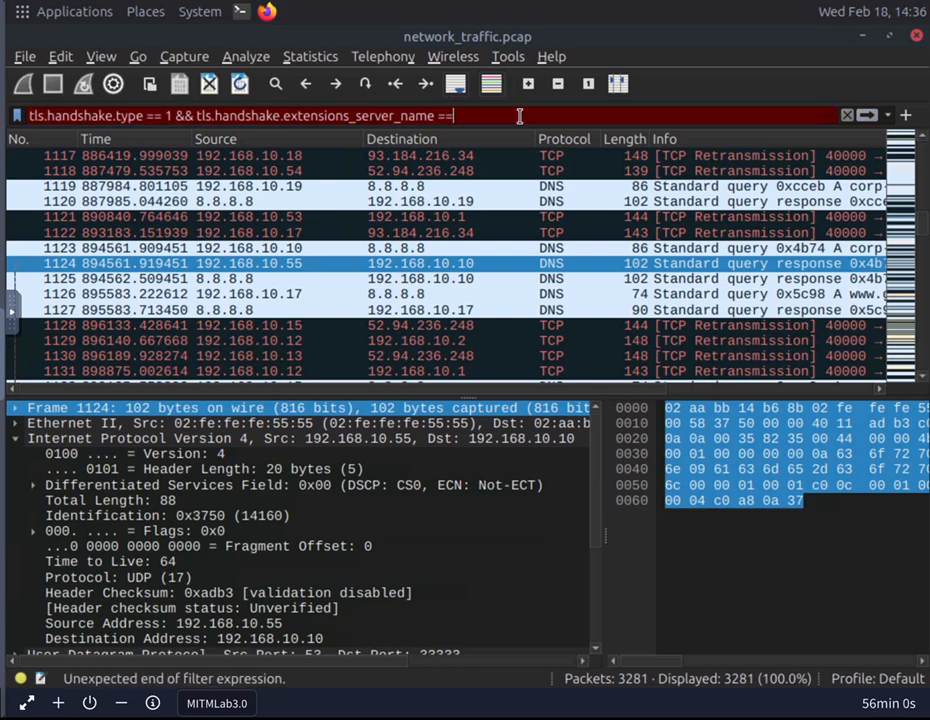
text( ")
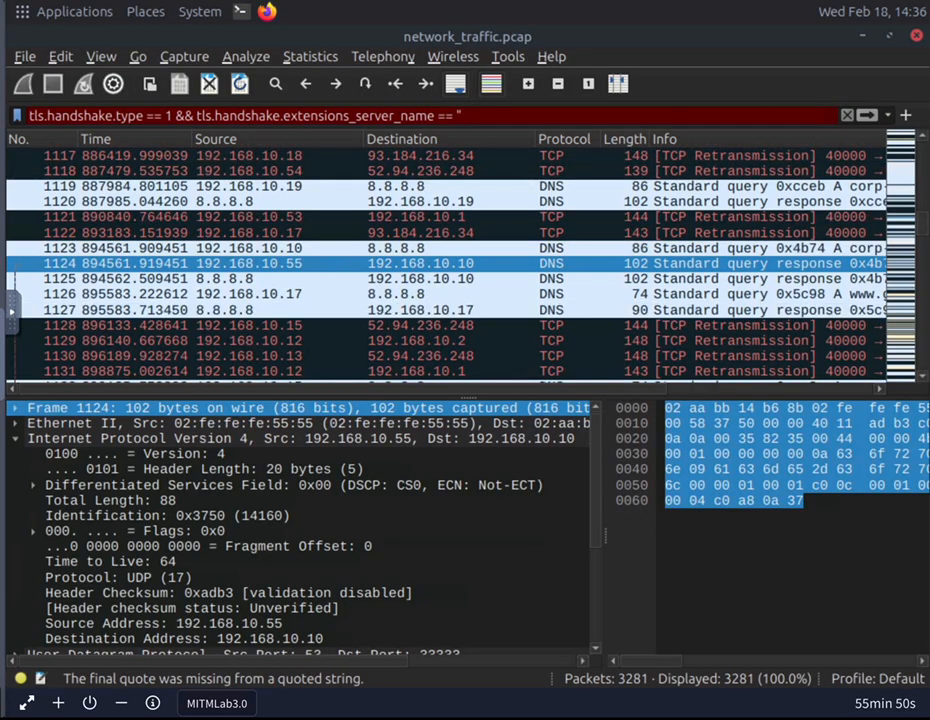
right_click(465, 118)
click(535, 242)
text(")
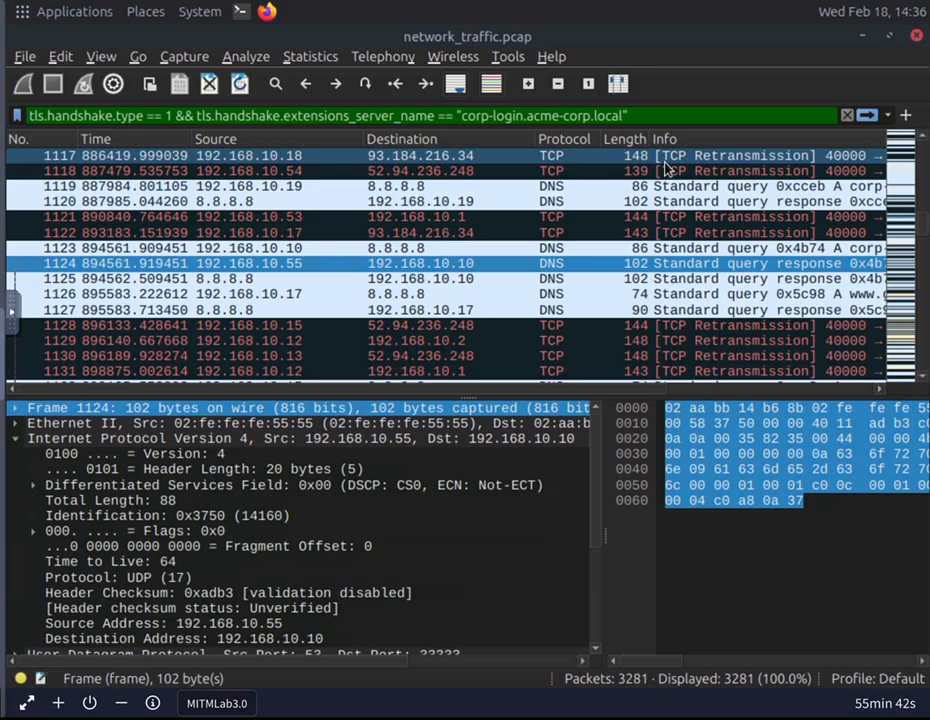
click(868, 121)
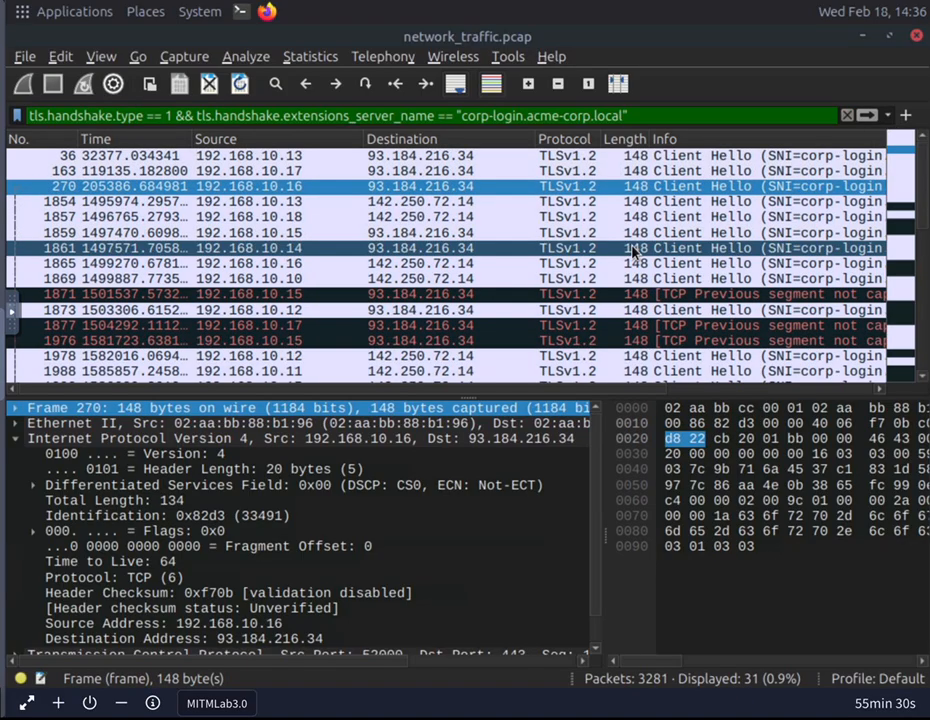
- Recall the recent filter dns.flags.response == 2 && ip.src == 8.8.8.8 && dns.qry.name == "corp-login.acme-corp.local"
click(889, 116)
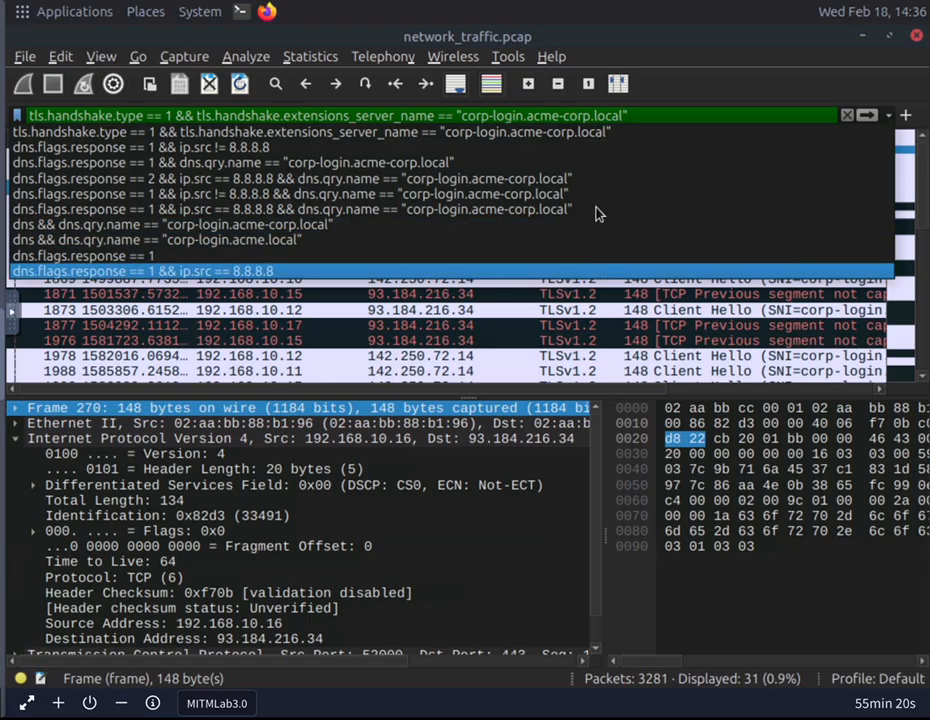
click(658, 113)
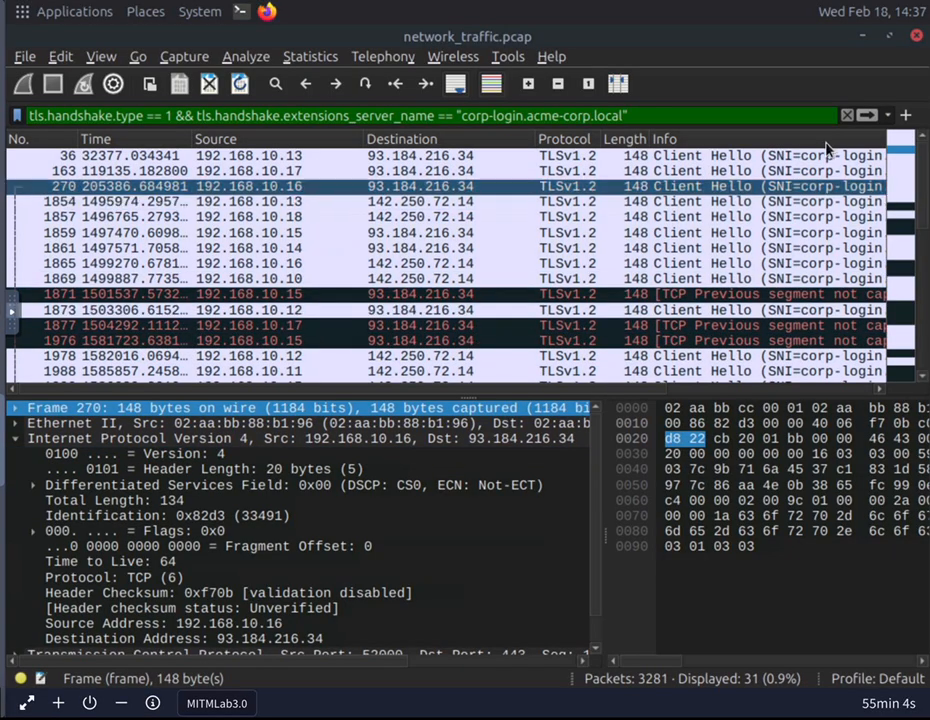
click(887, 116)
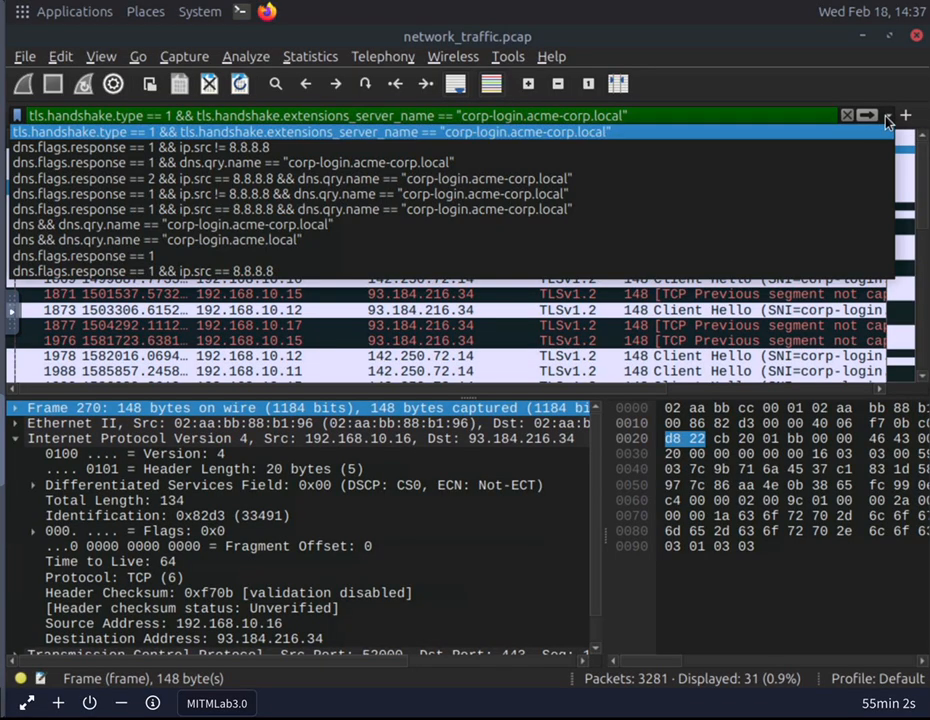
click(567, 186)
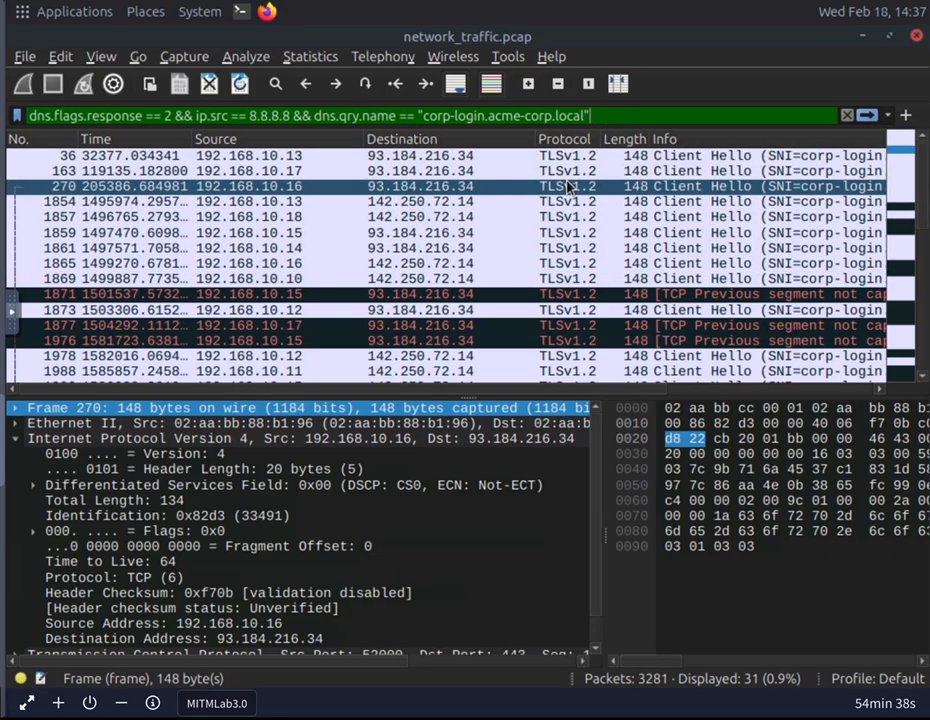
- Change the ip.src address in the recalled DNS filter to 192.168.10.55
click(290, 117)
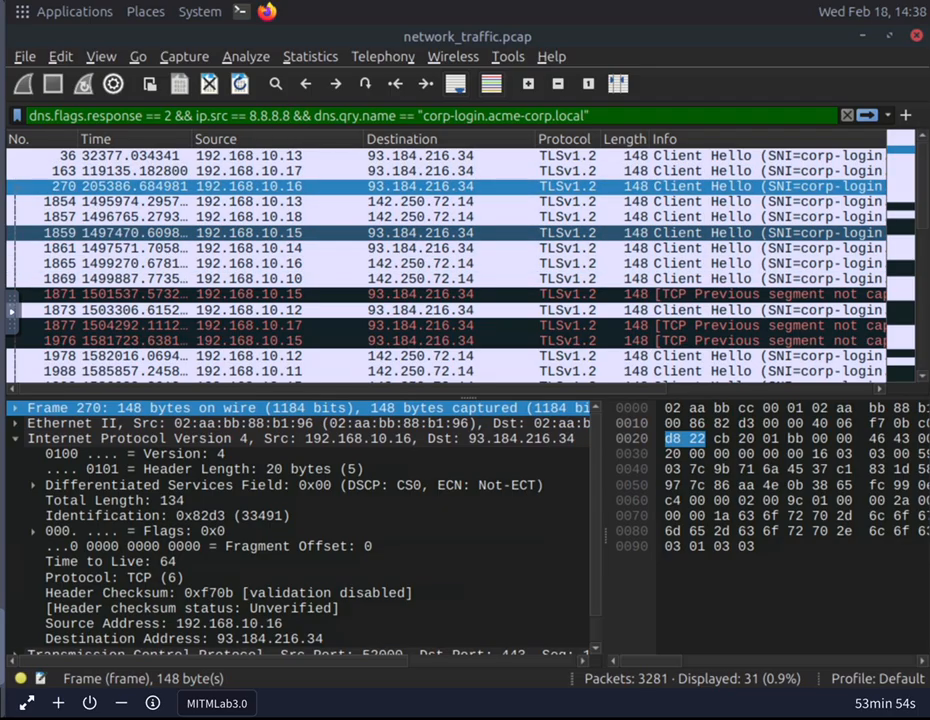
click(289, 117)
key(BackSpace)
key(BackSpace)
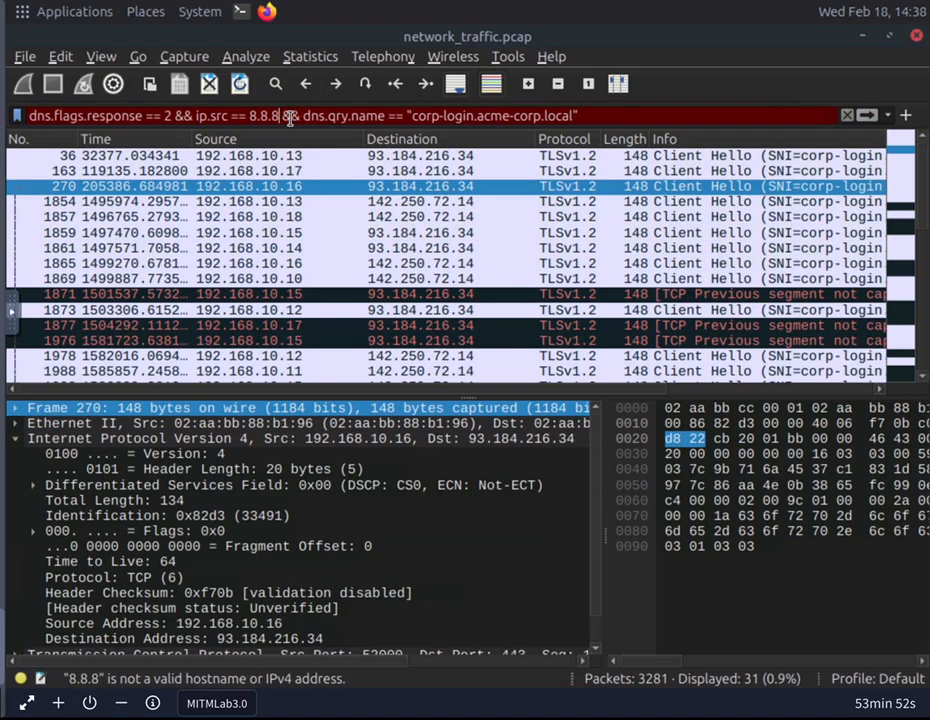
key(BackSpace)
key(BackSpace)
key(BackSpace)
key(BackSpace)
key(BackSpace)
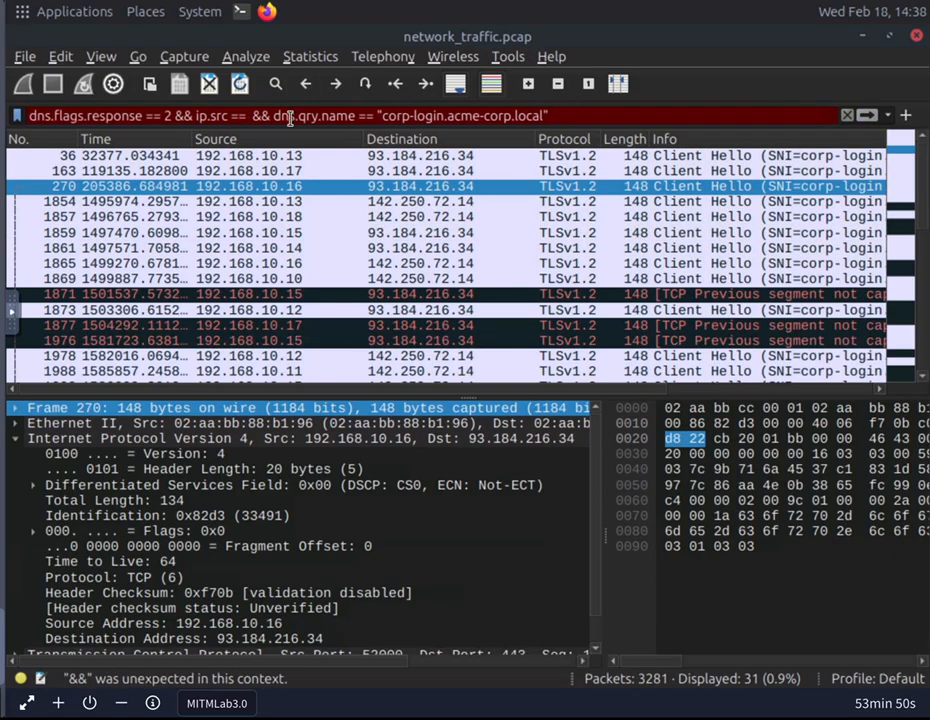
text(192.)
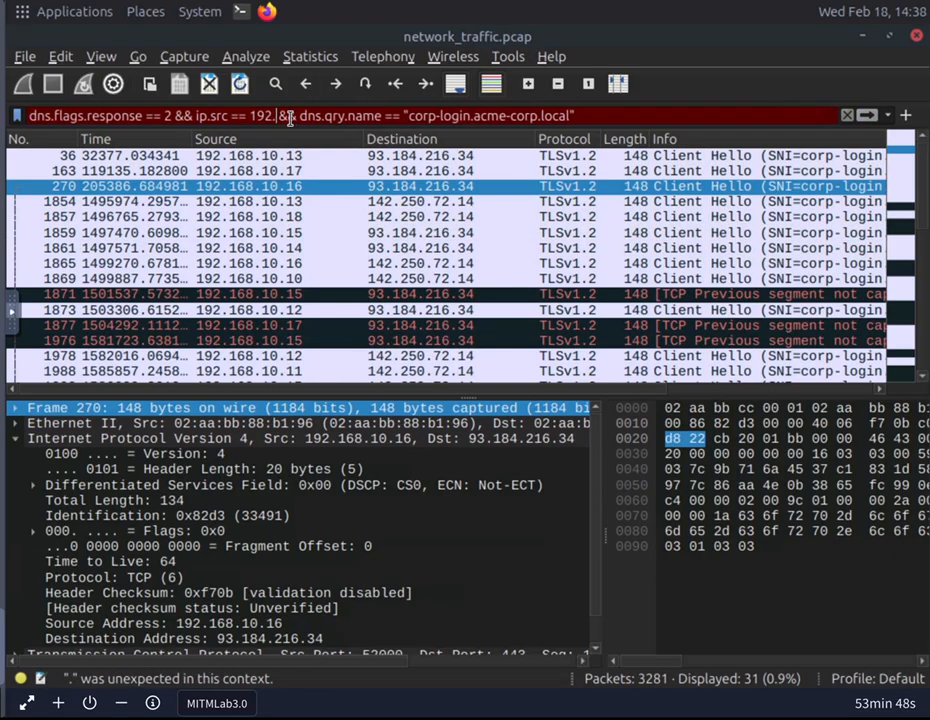
text(168)
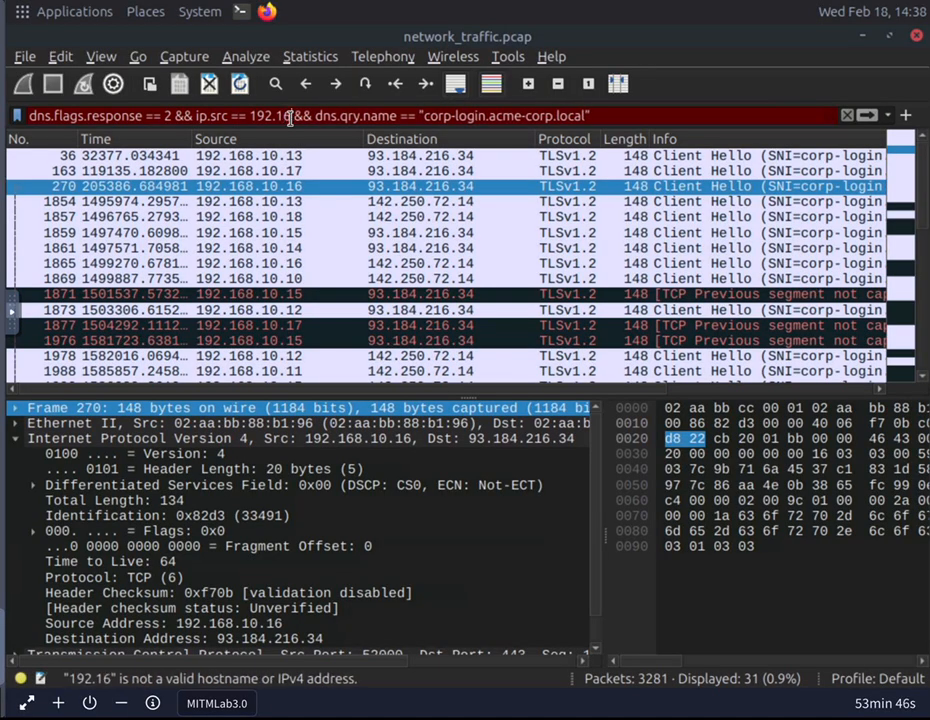
text(. )
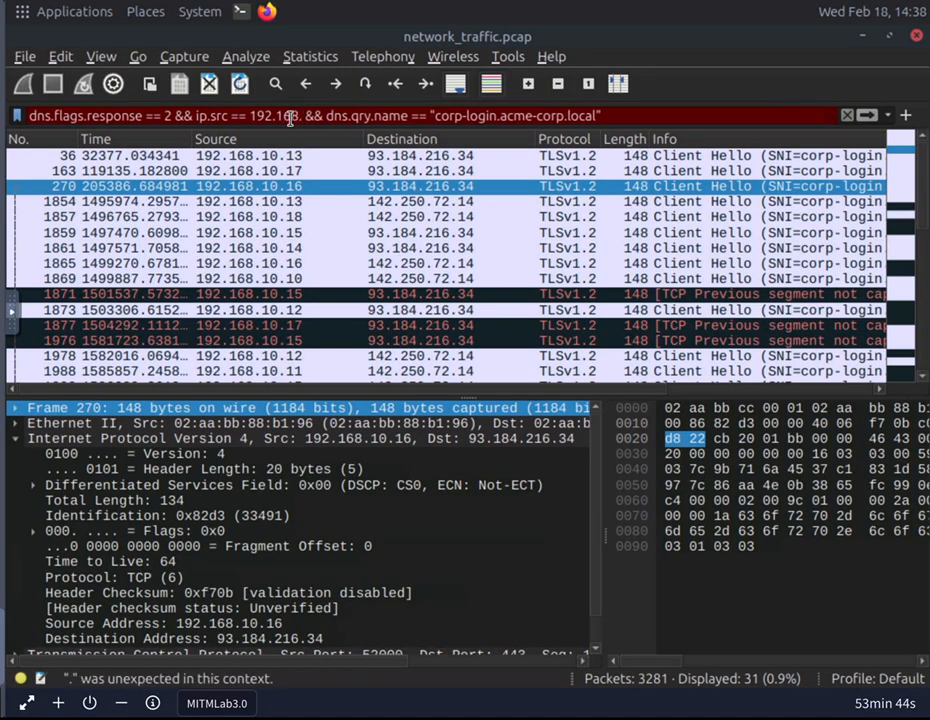
text(10.55)
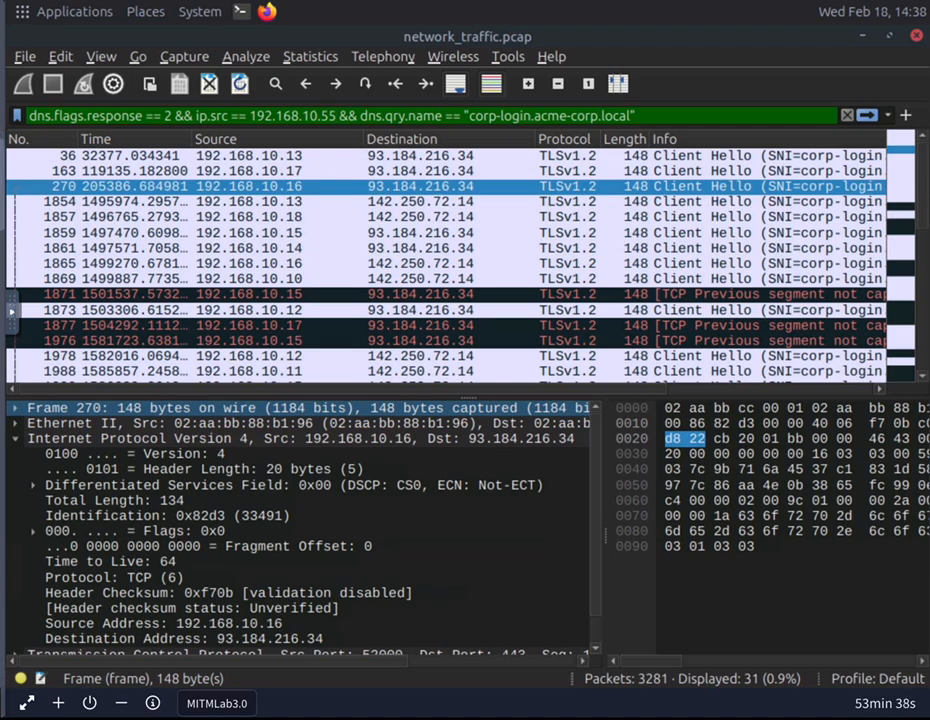
- Apply the edited DNS display filter for corp-login.acme-corp.local responses from 192.168.10.55
click(866, 115)
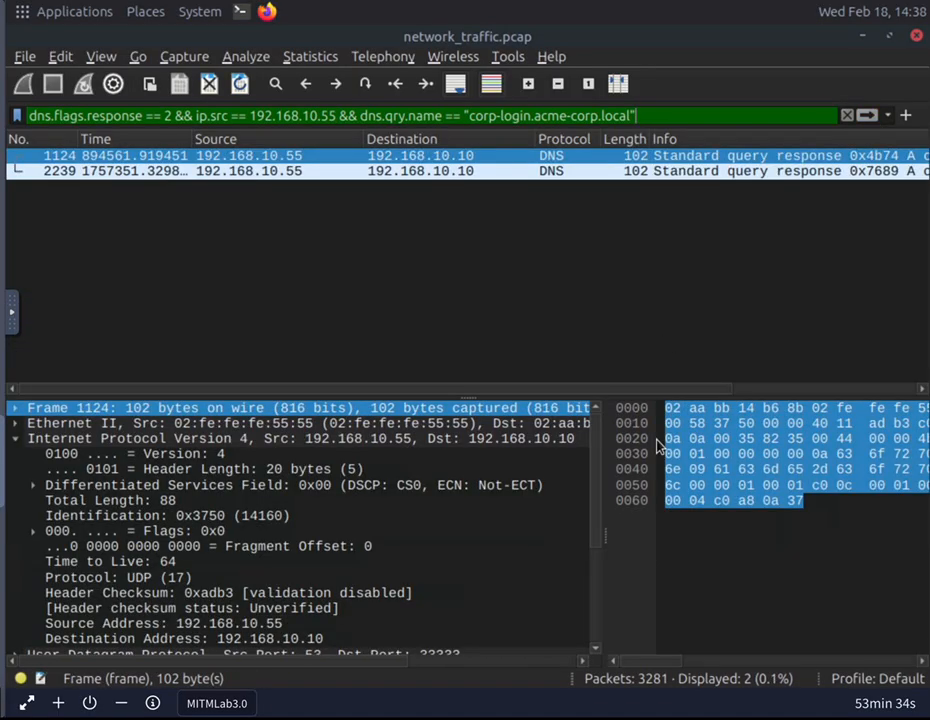
click(322, 486)
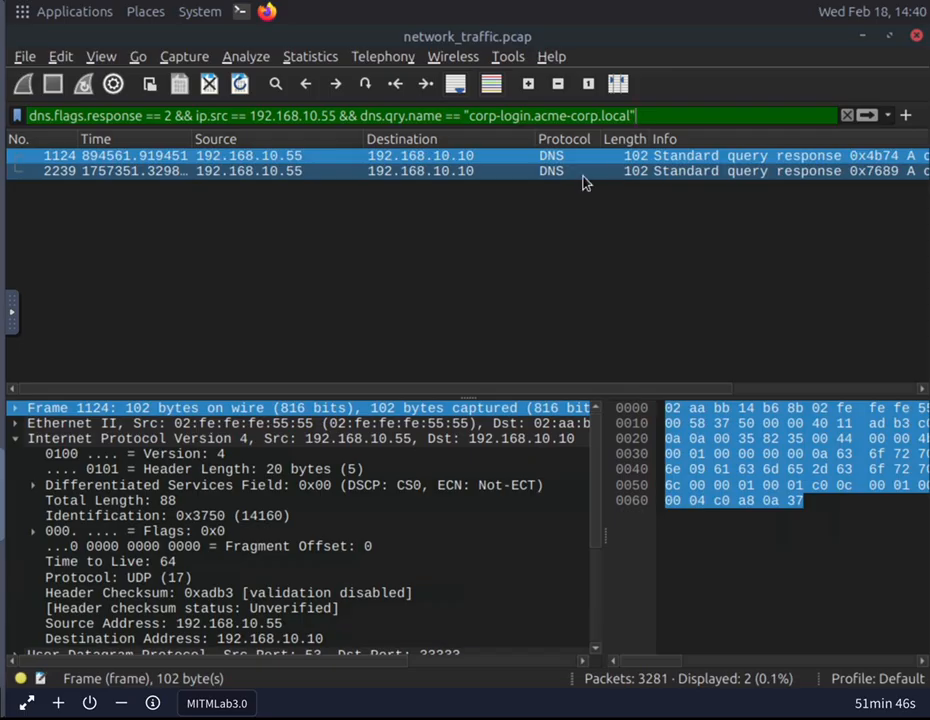
- Clear the DNS display filter and begin a new one with http &&
click(847, 115)
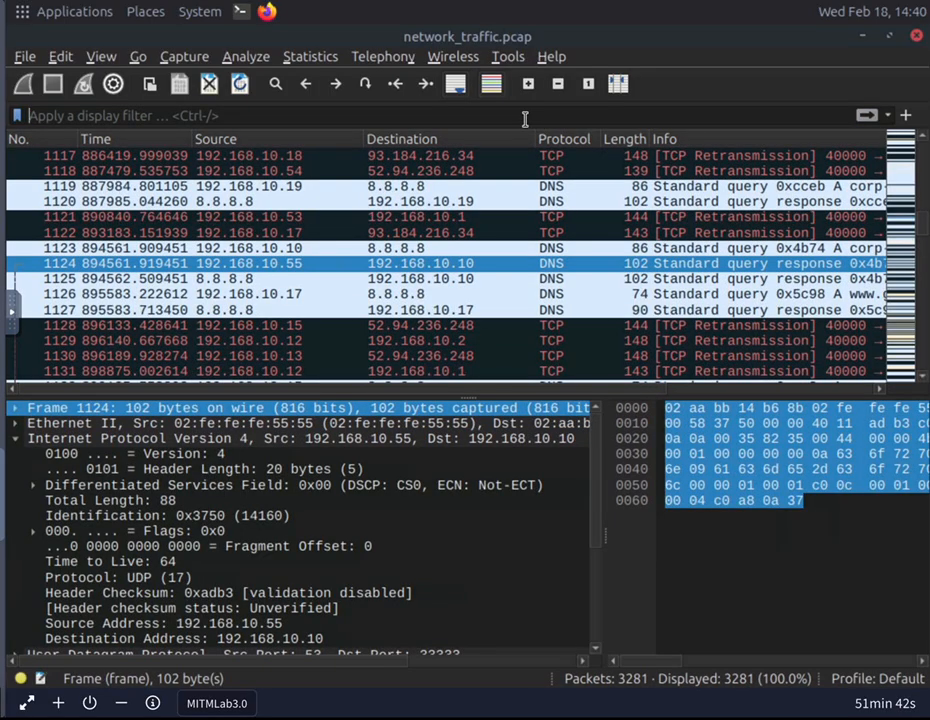
text(hptt)
key(BackSpace)
key(BackSpace)
key(BackSpace)
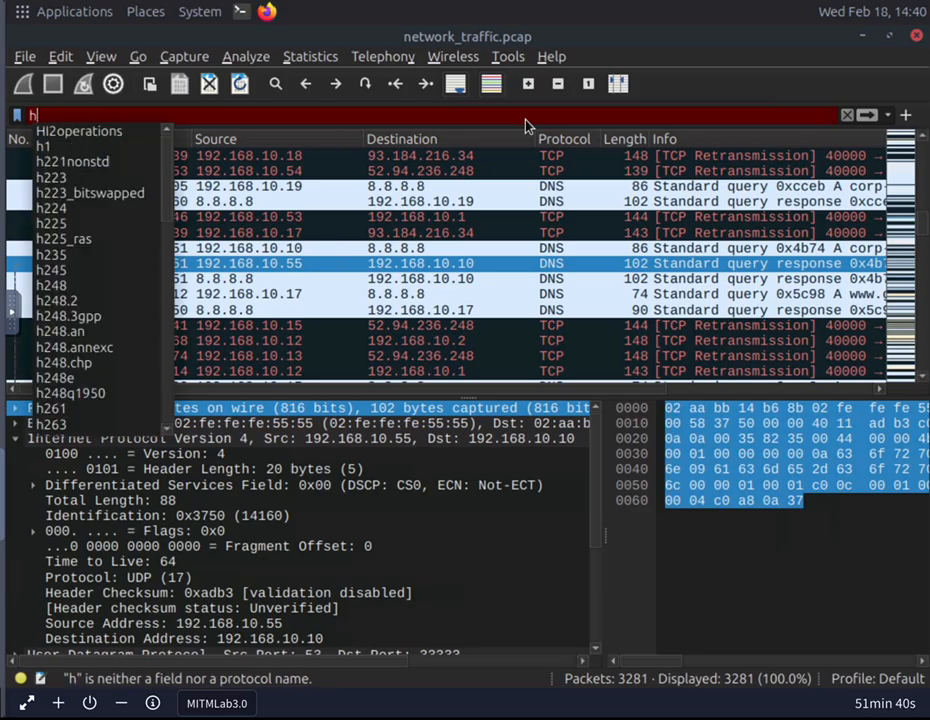
text(ttp )
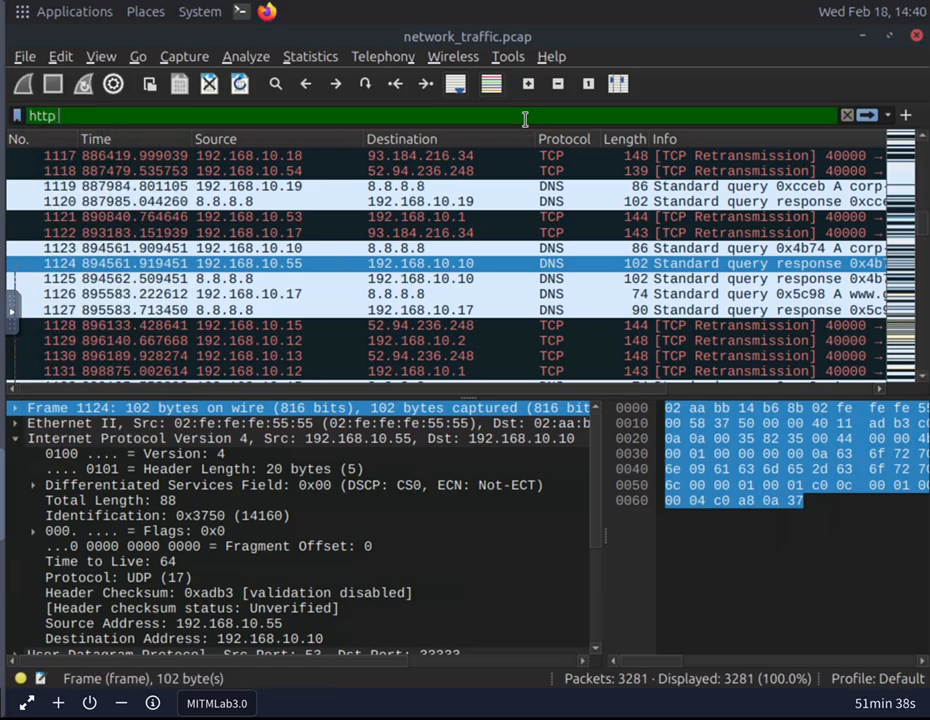
text(&&)
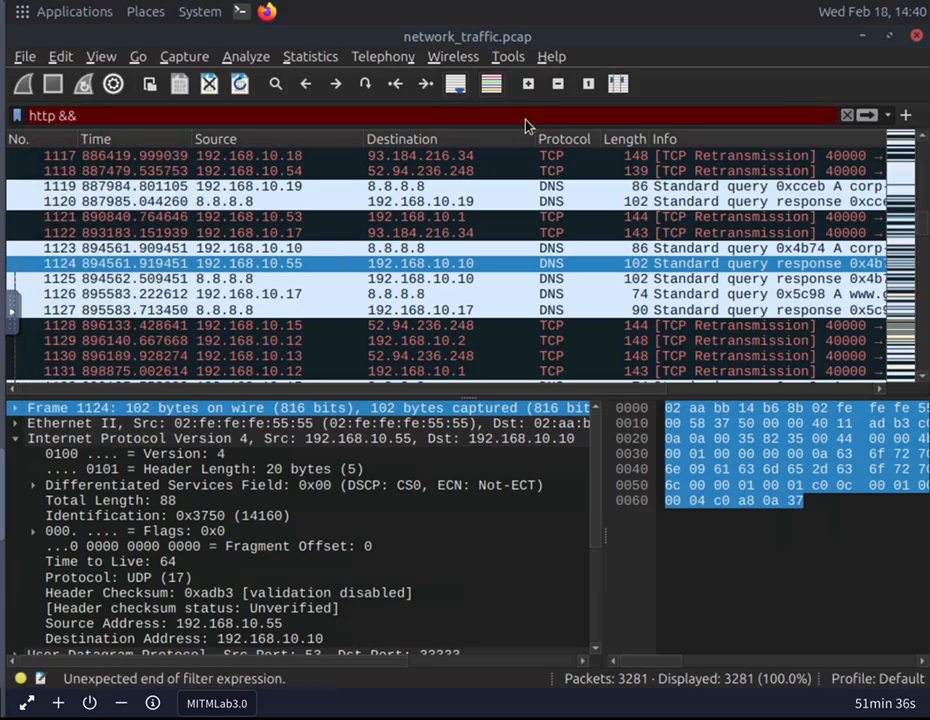
- Add the source condition ip.src == 192.168.10.10 to the HTTP display filter
text( ip)
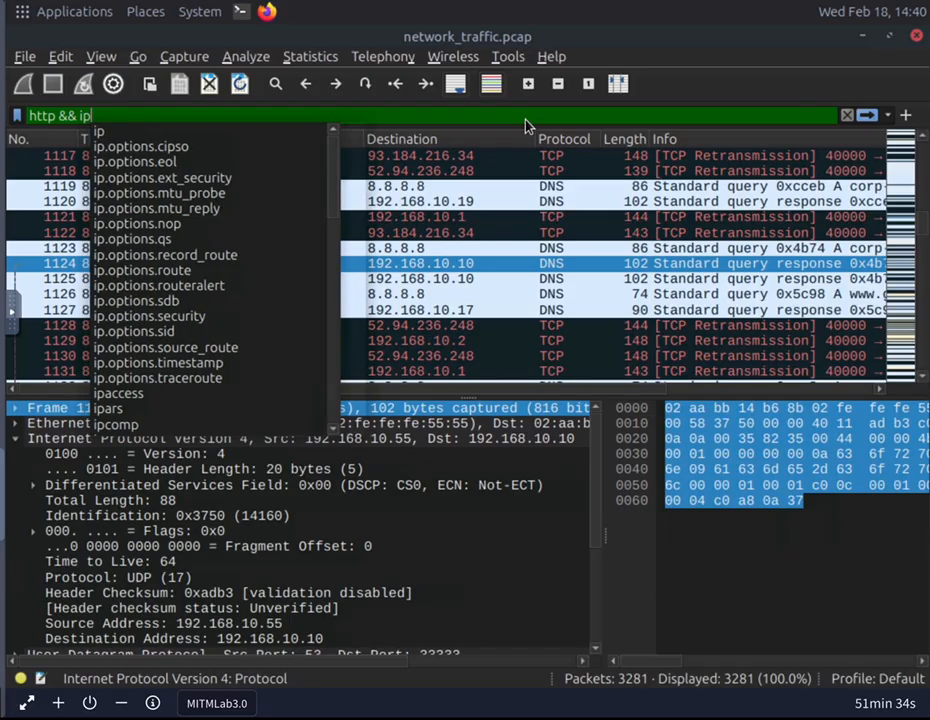
text(.src == 1)
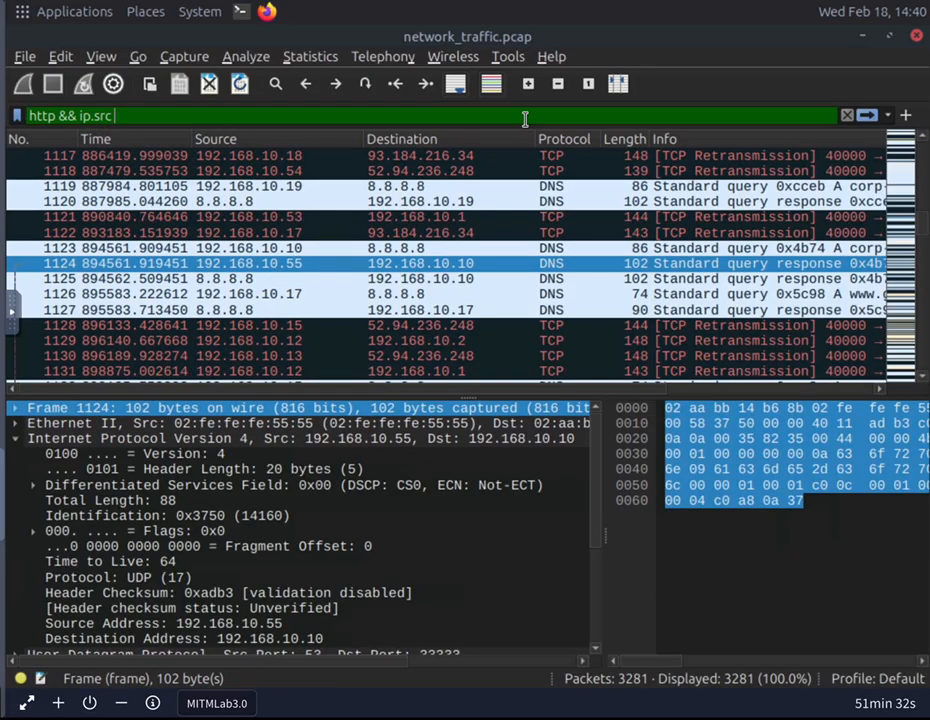
text(92.11)
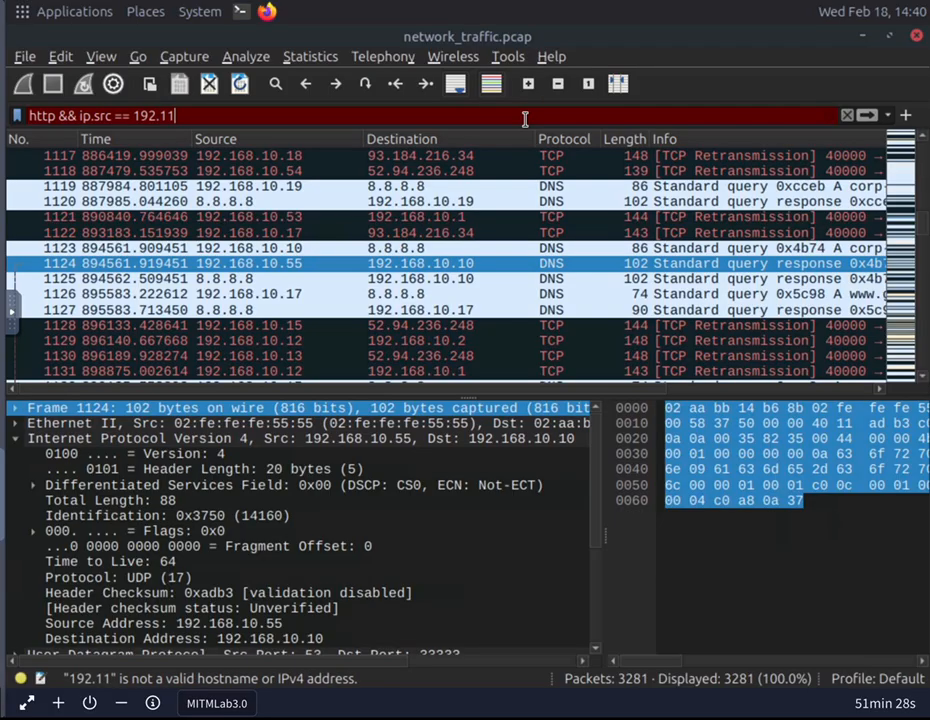
key(BackSpace)
text(68)
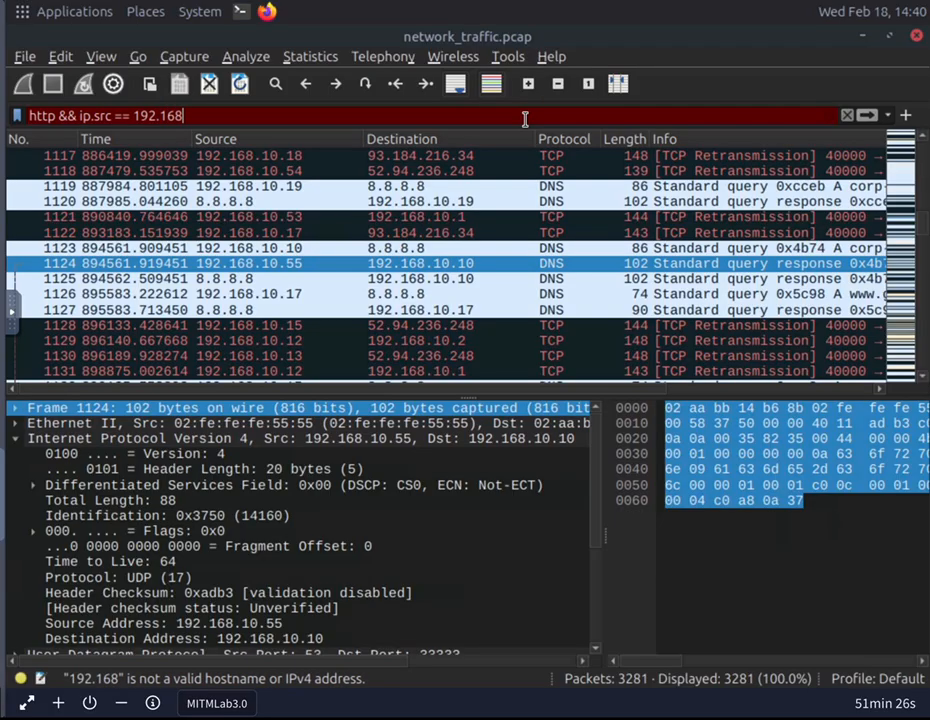
text(.)
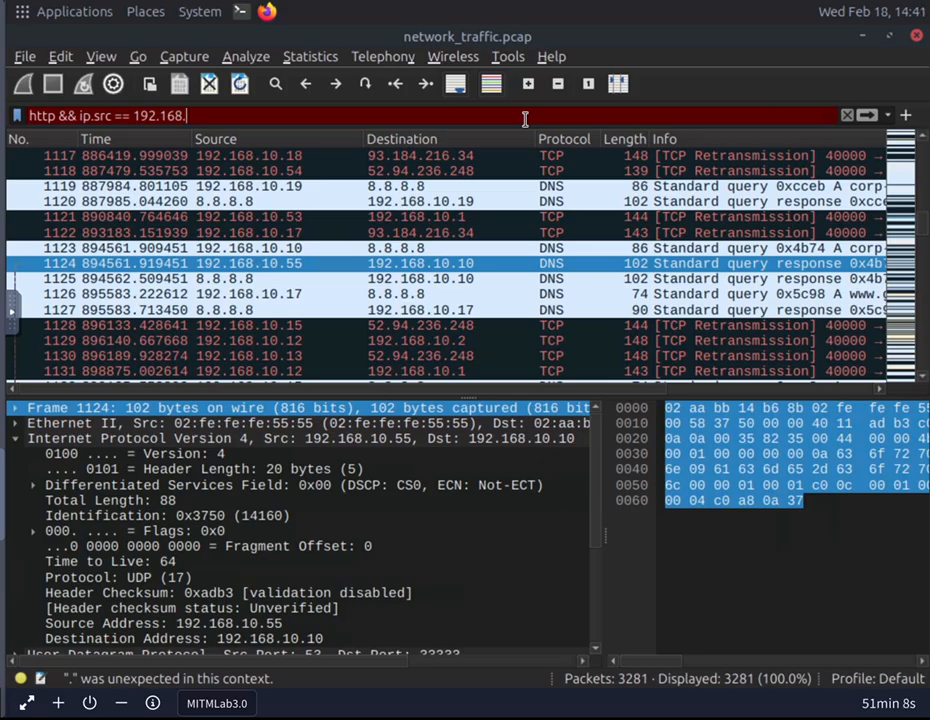
text(10.55)
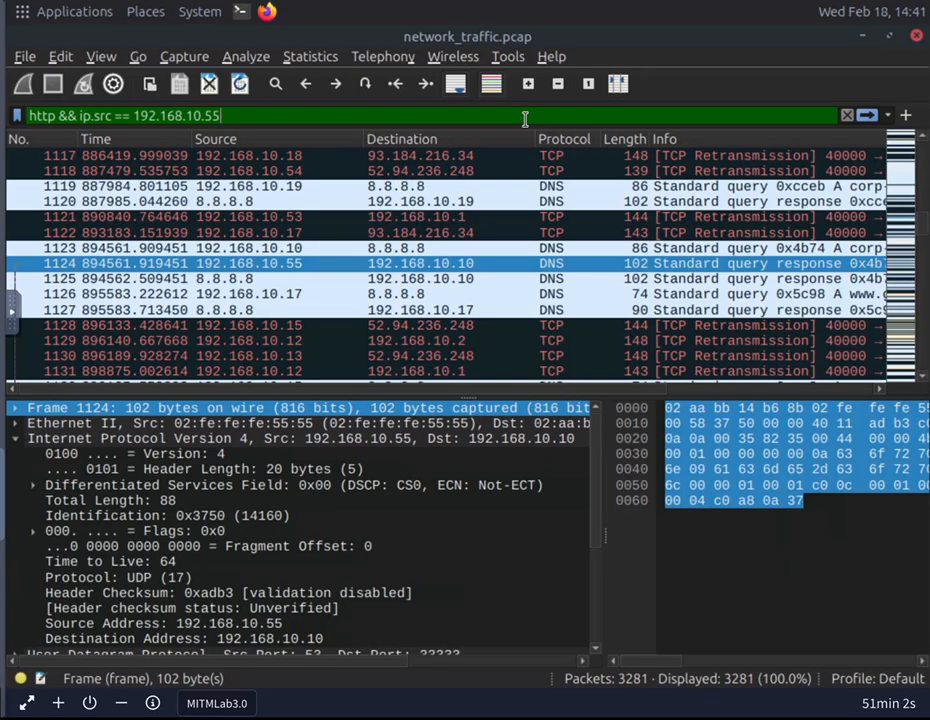
key(BackSpace)
key(BackSpace)
text(10)
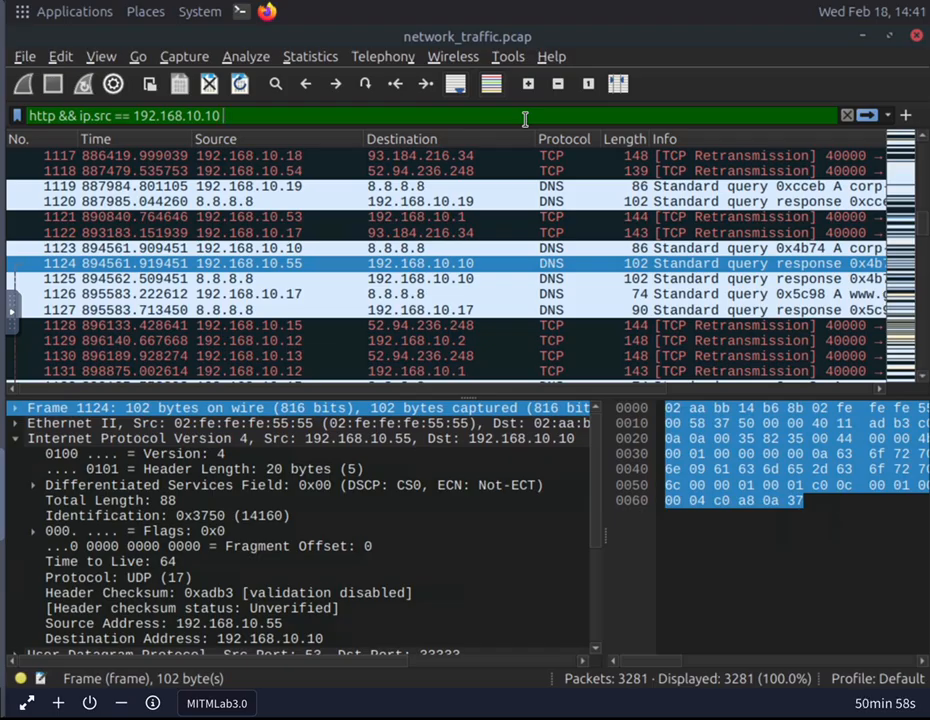
- Append && ip.dst == 192.168.10.55 to the HTTP display filter and apply it
text( &&)
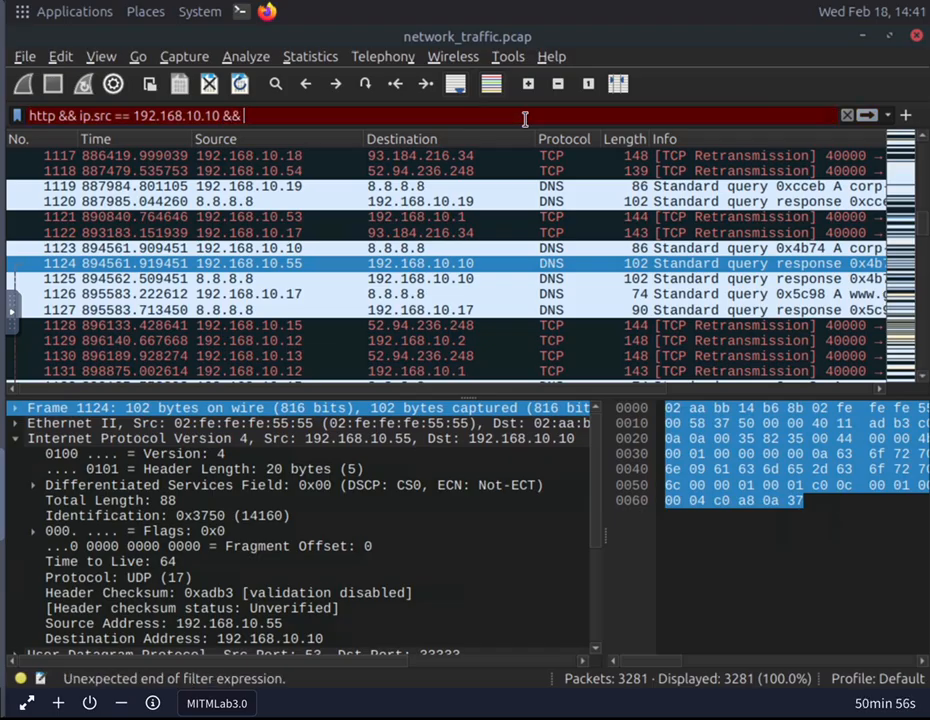
text( ip)
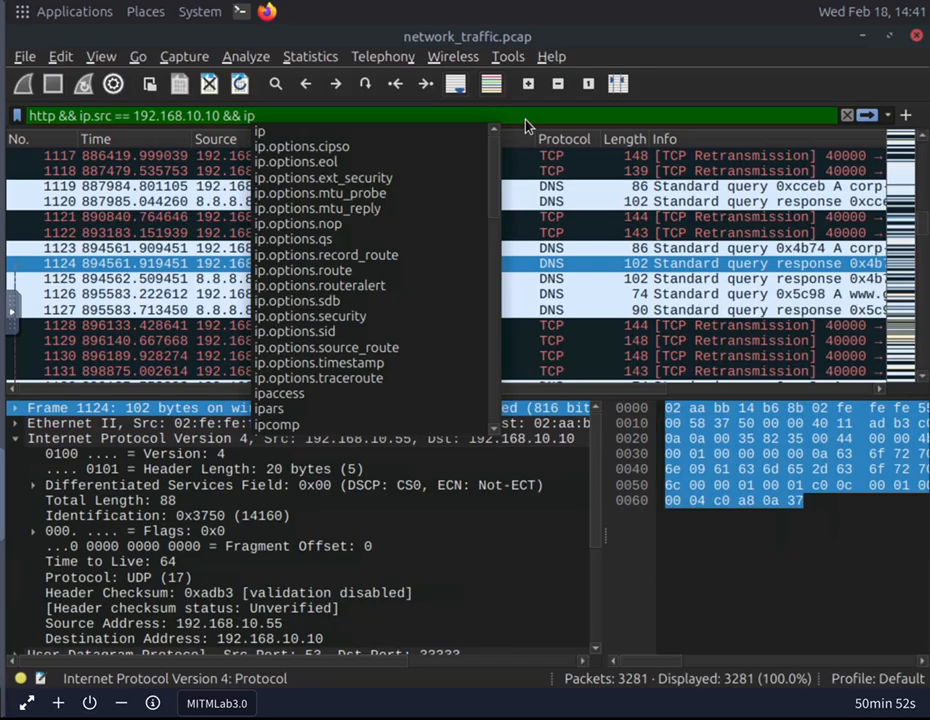
text(.ds)
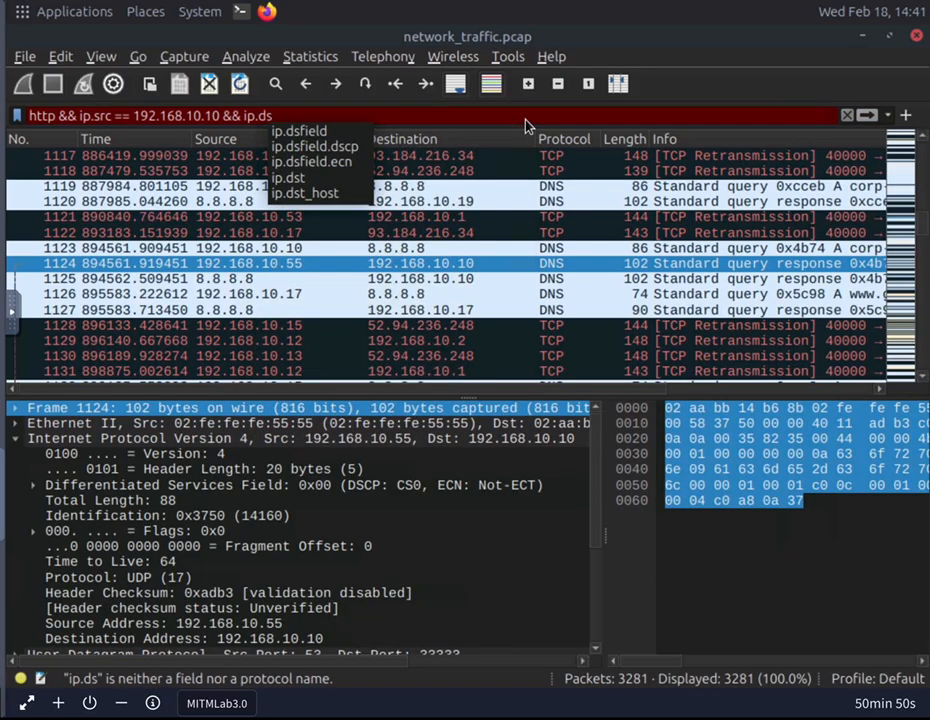
click(300, 179)
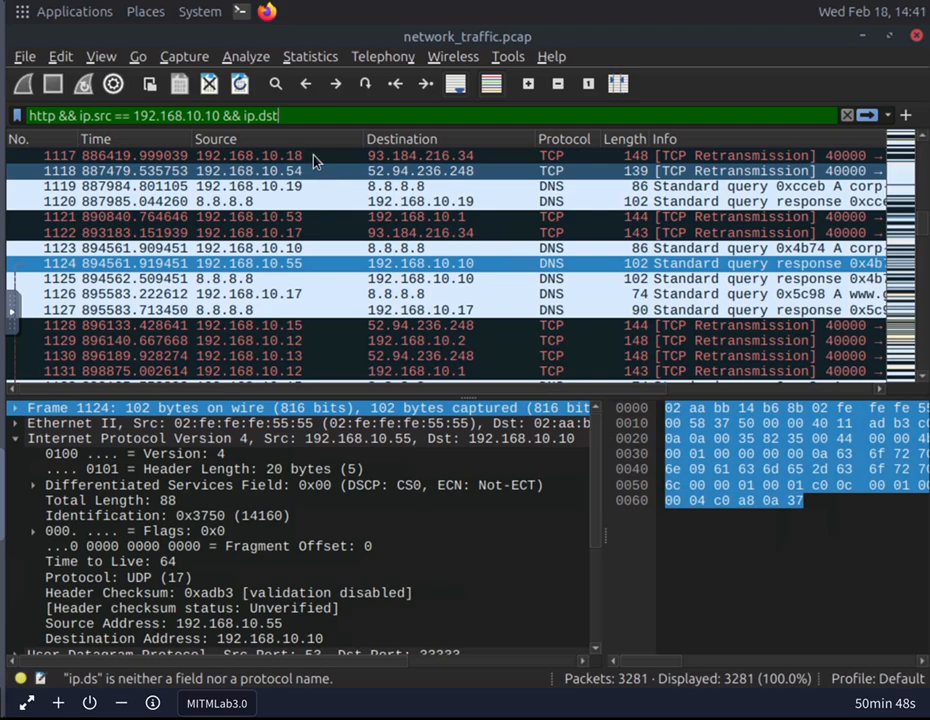
text(==)
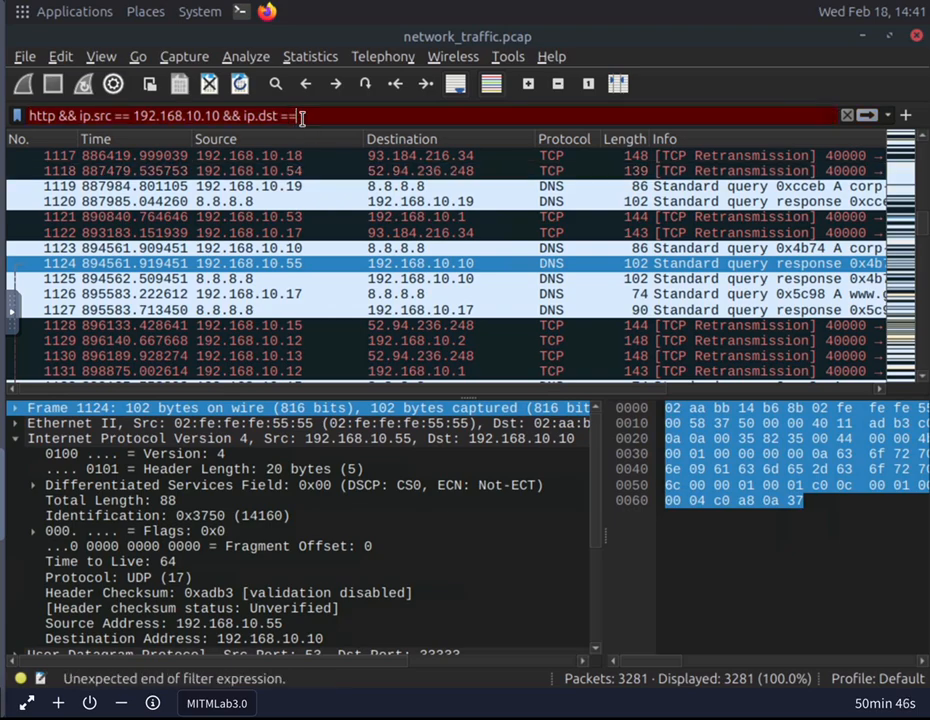
text( 192)
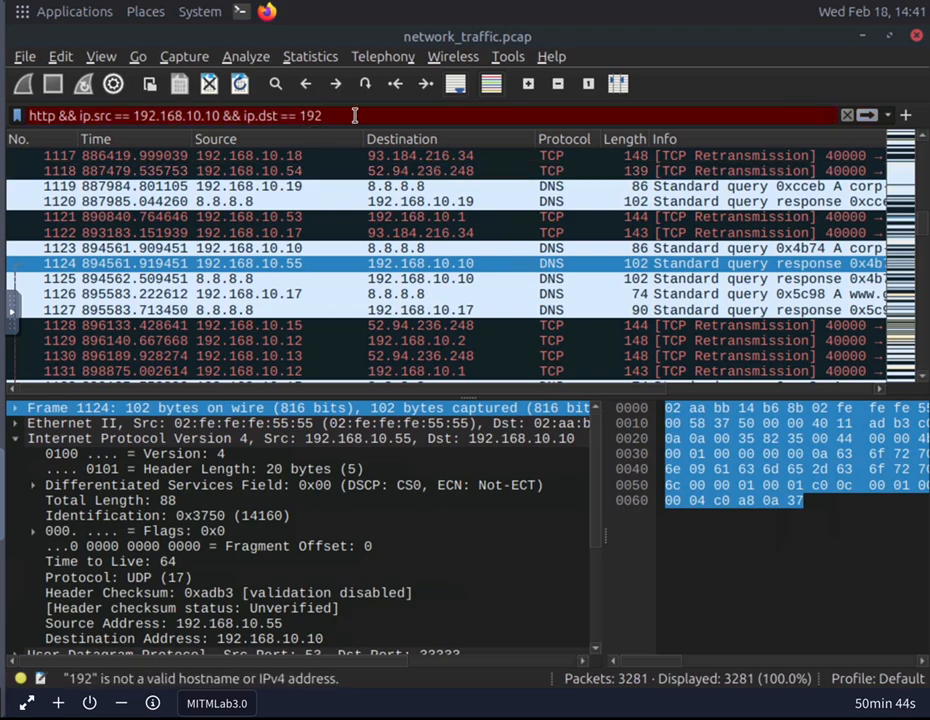
text(.1)
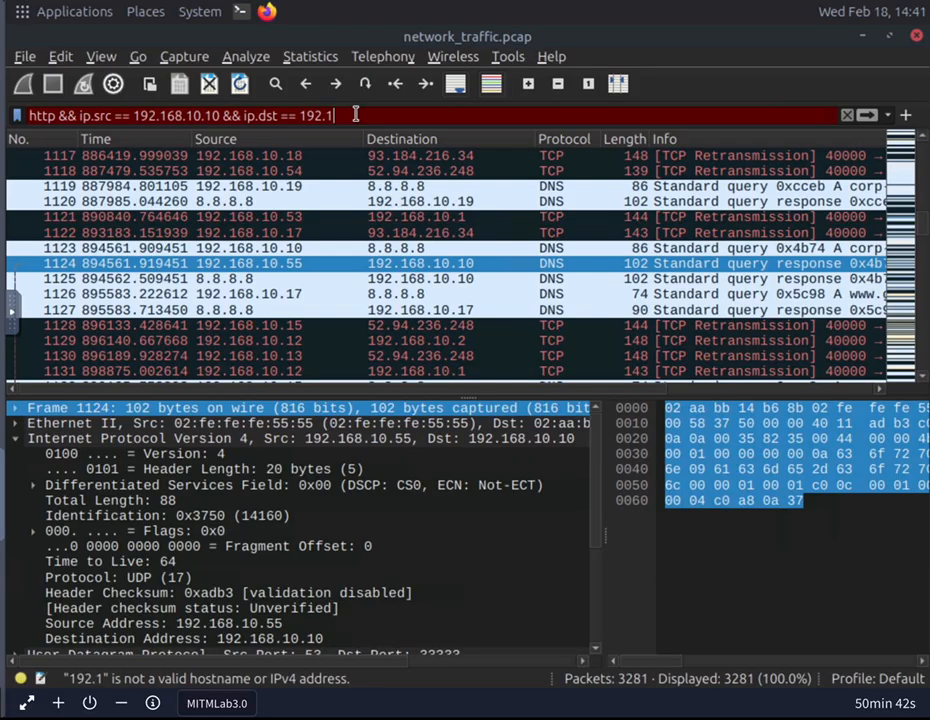
text(68)
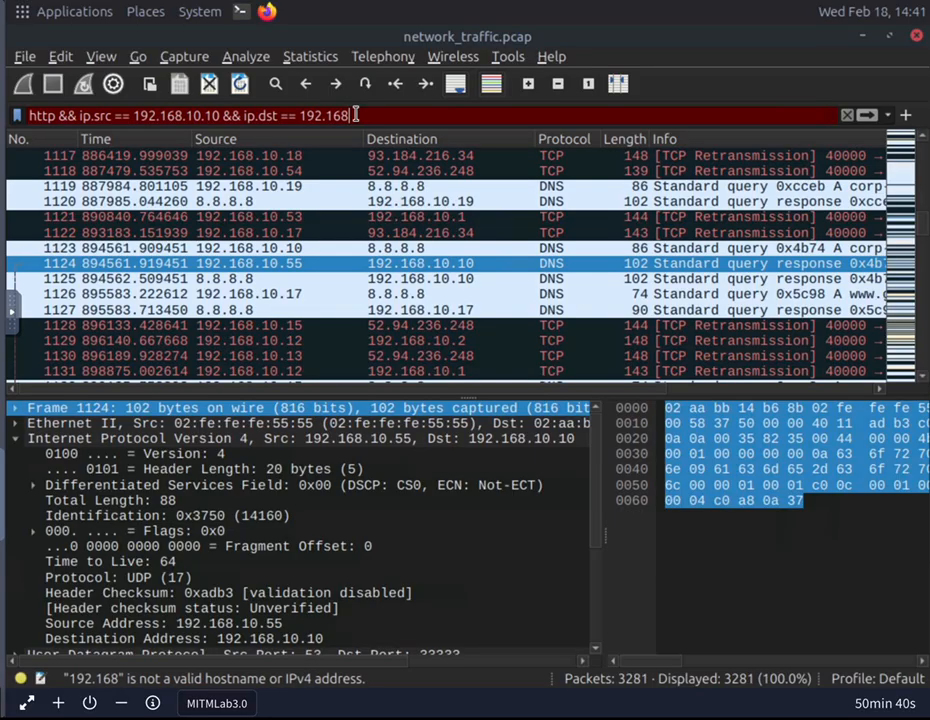
text(.10.55)
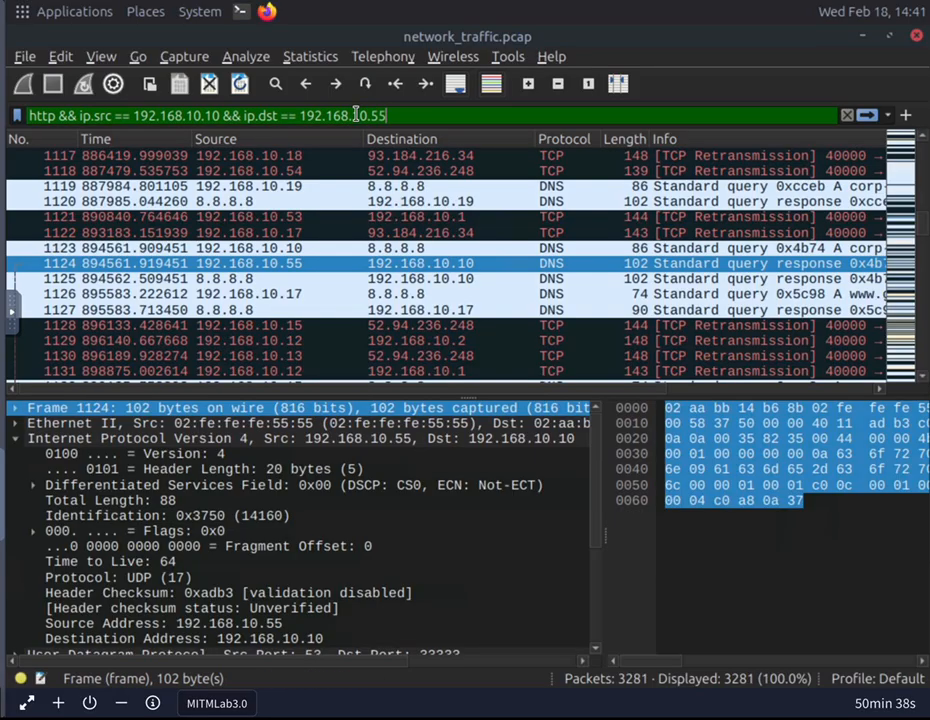
click(866, 115)
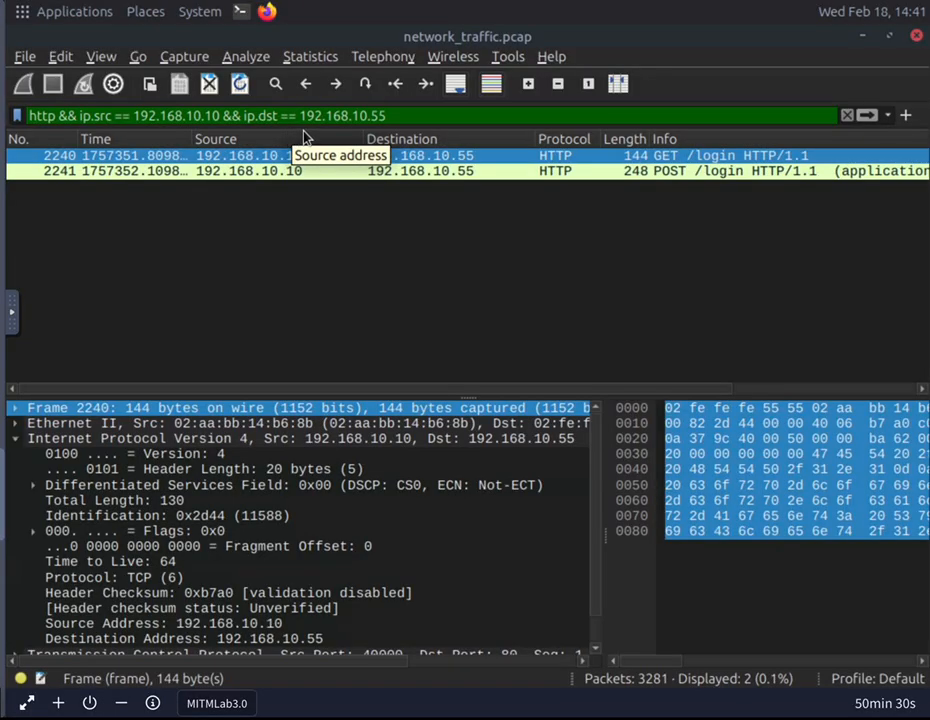
- Change the ip.src address in the HTTP display filter to 192.168.10.55
click(219, 116)
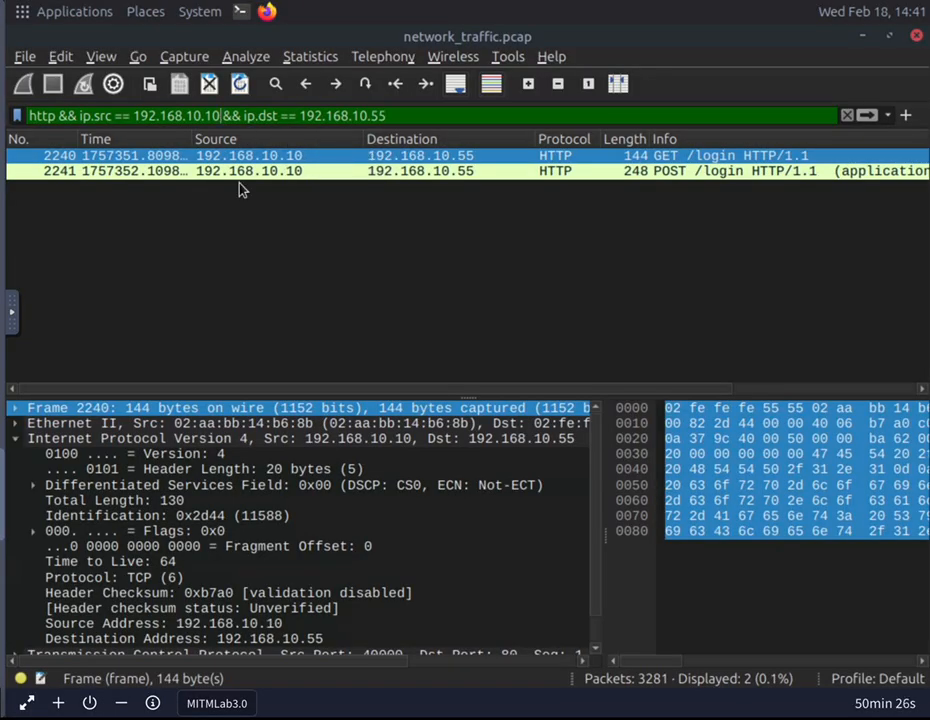
key(BackSpace)
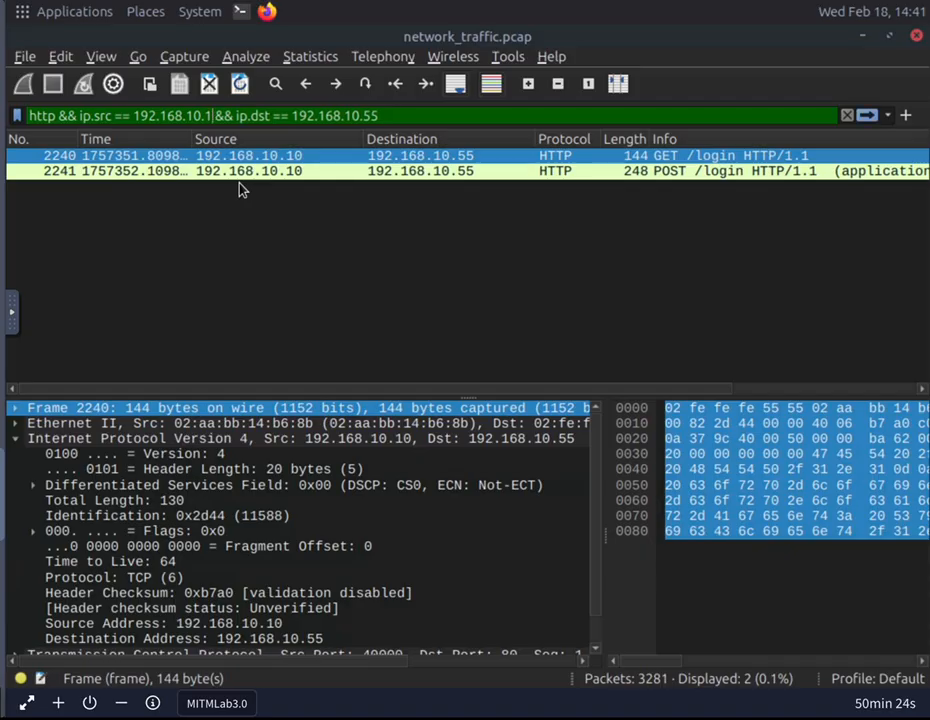
key(BackSpace)
text(55)
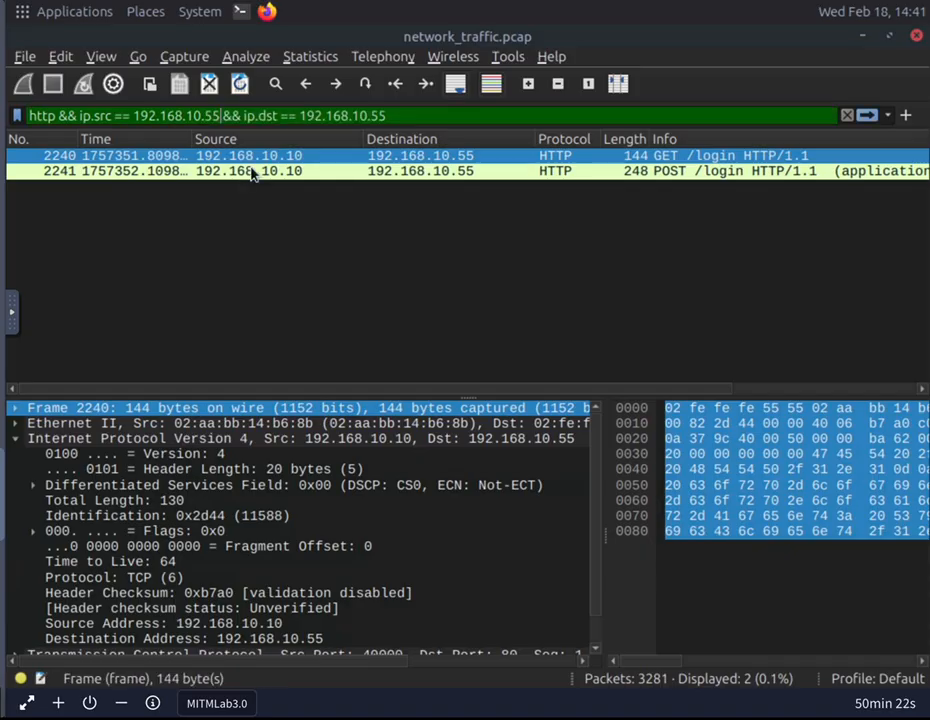
- Change the ip.dst address in the HTTP display filter to 192.168.10.10 and apply the filter
click(389, 115)
key(BackSpace)
key(BackSpace)
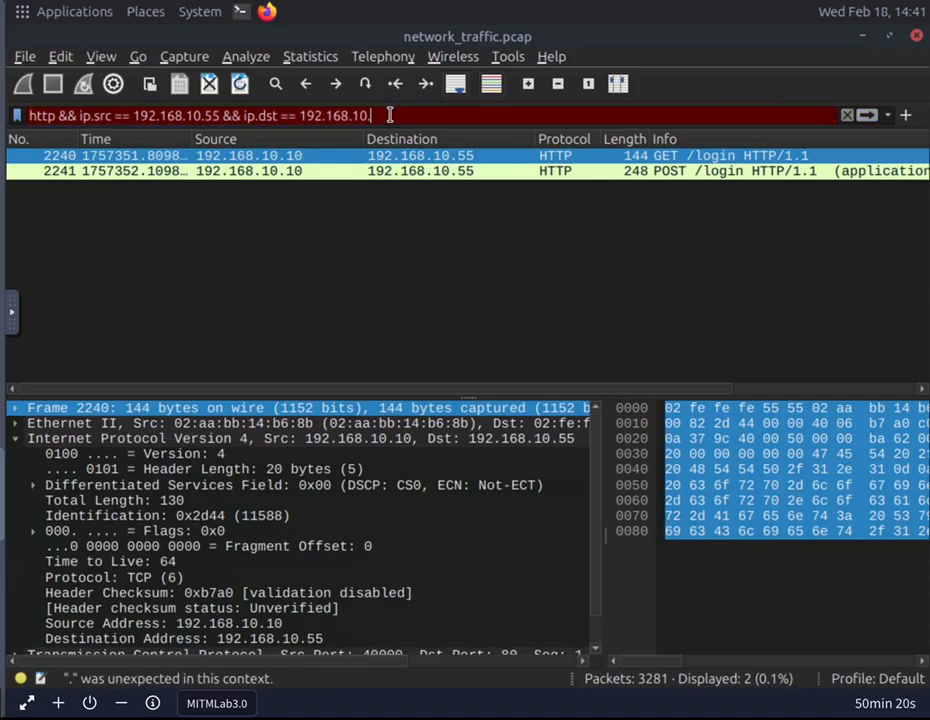
text(10)
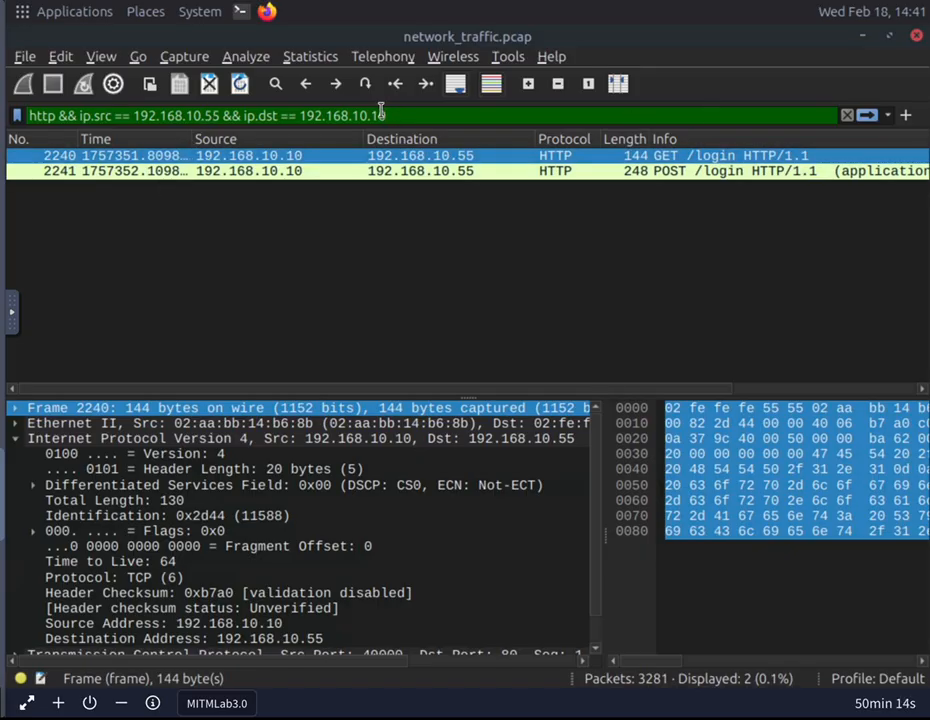
key(Return)
click(868, 116)
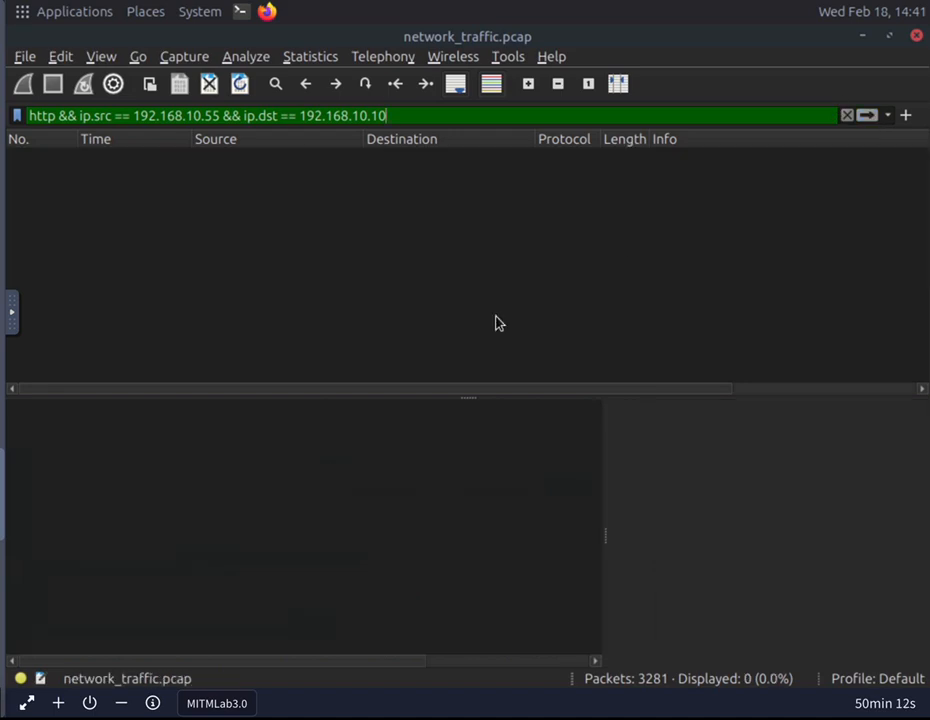